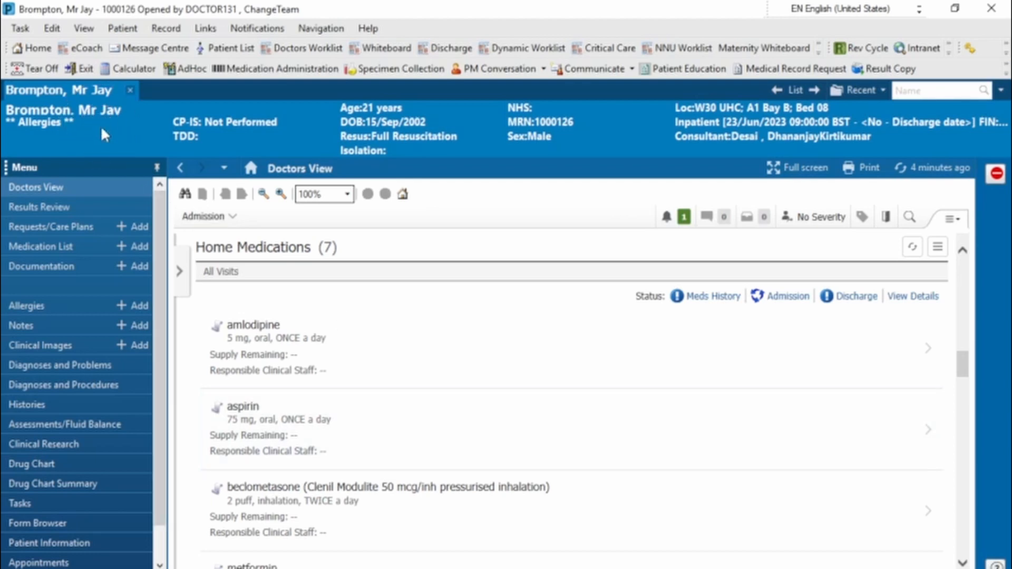
Switch Doctors View to the TTO Meds view and open the discharge reconciliation for the discharge medications
left_click(86, 187)
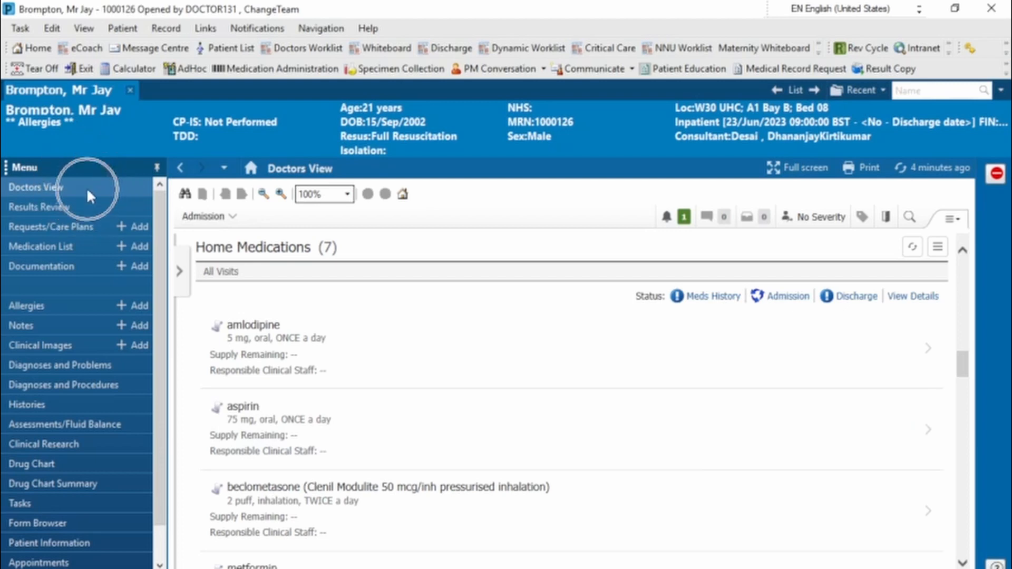
left_click(203, 217)
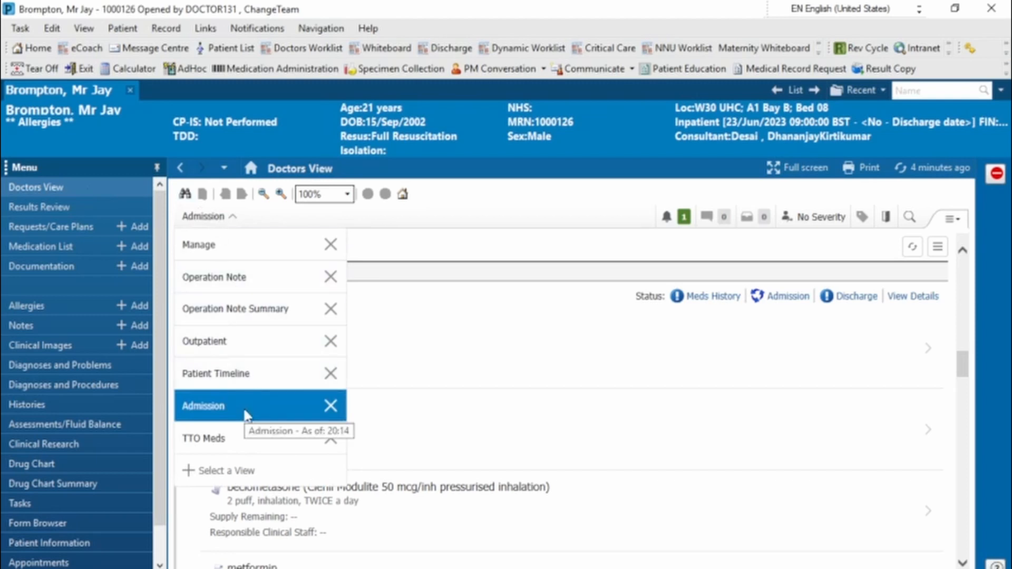
left_click(237, 438)
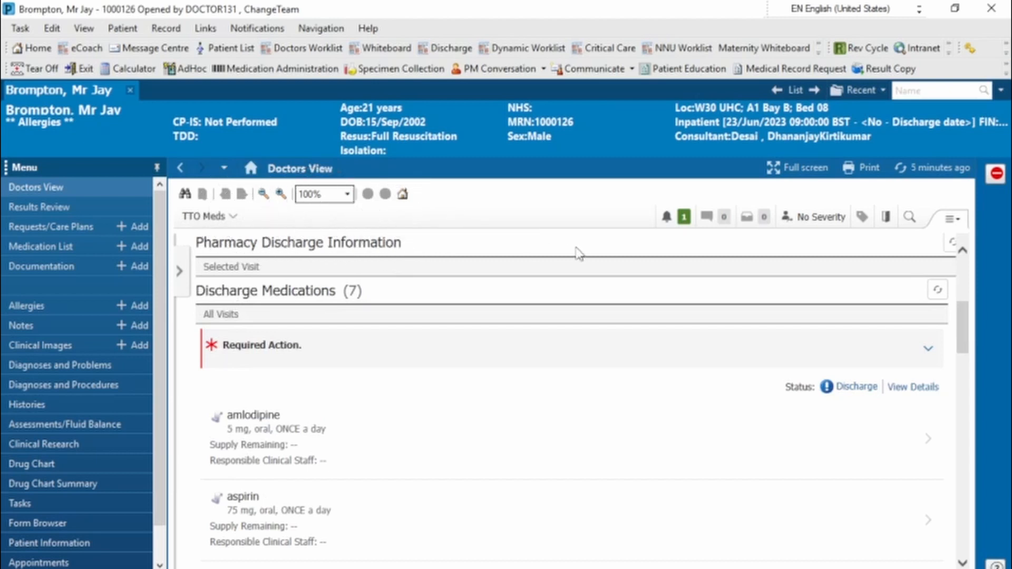
left_click(203, 224)
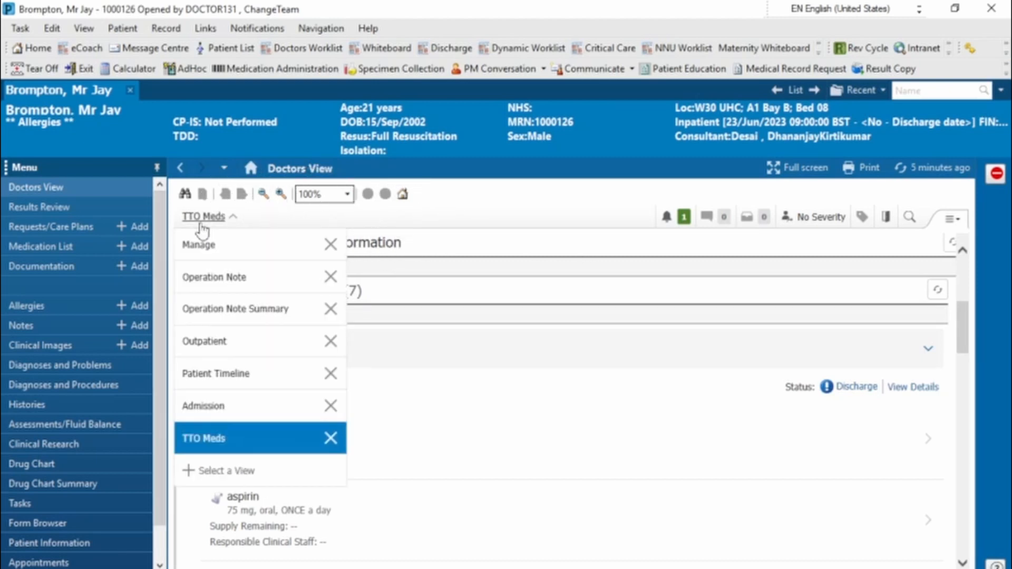
left_click(201, 225)
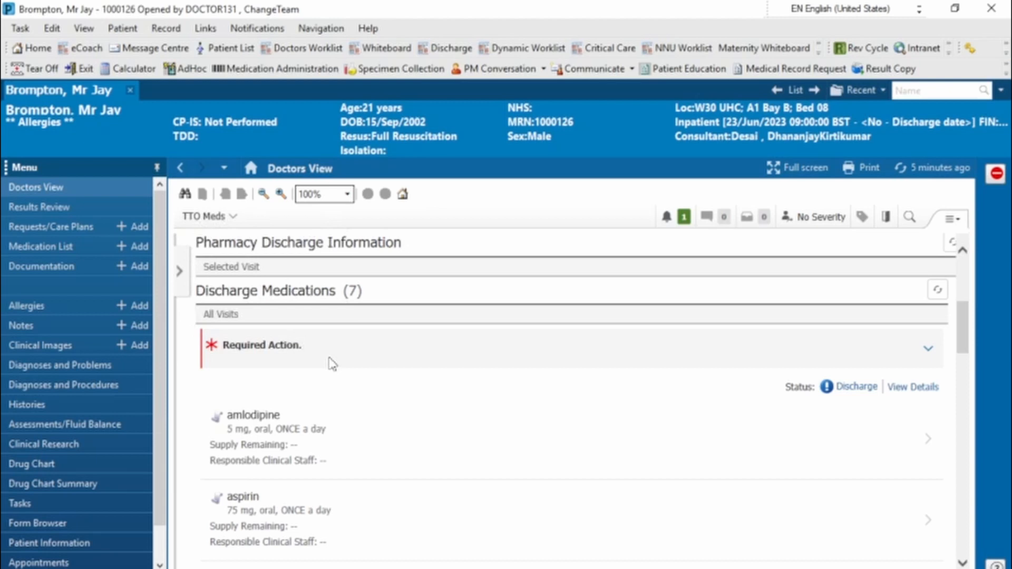
left_click(866, 395)
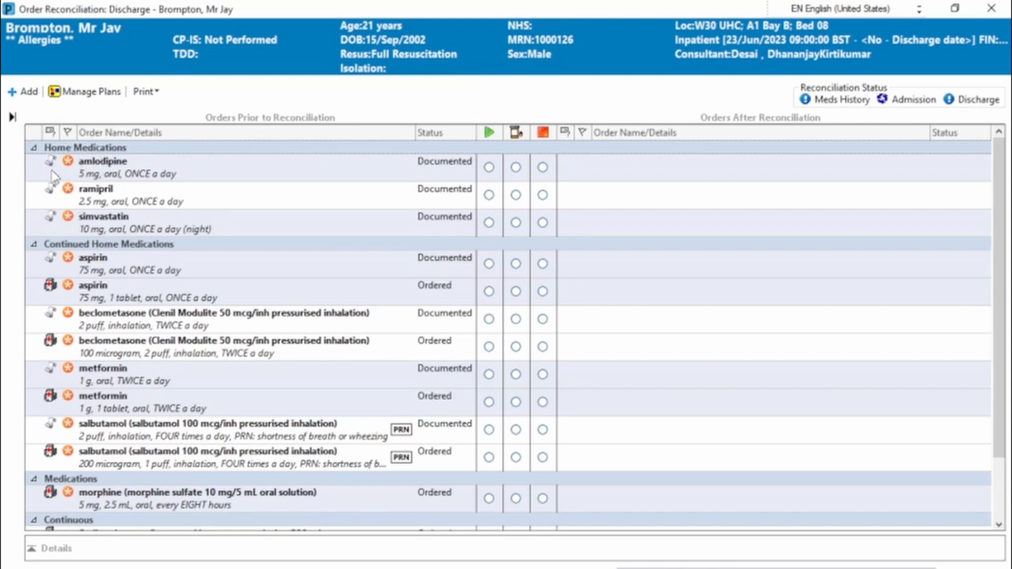
Create new discharge prescriptions from the ordered (not documented) aspirin, beclometasone, metformin and salbutamol entries
mouse_move(54, 177)
mouse_move(63, 303)
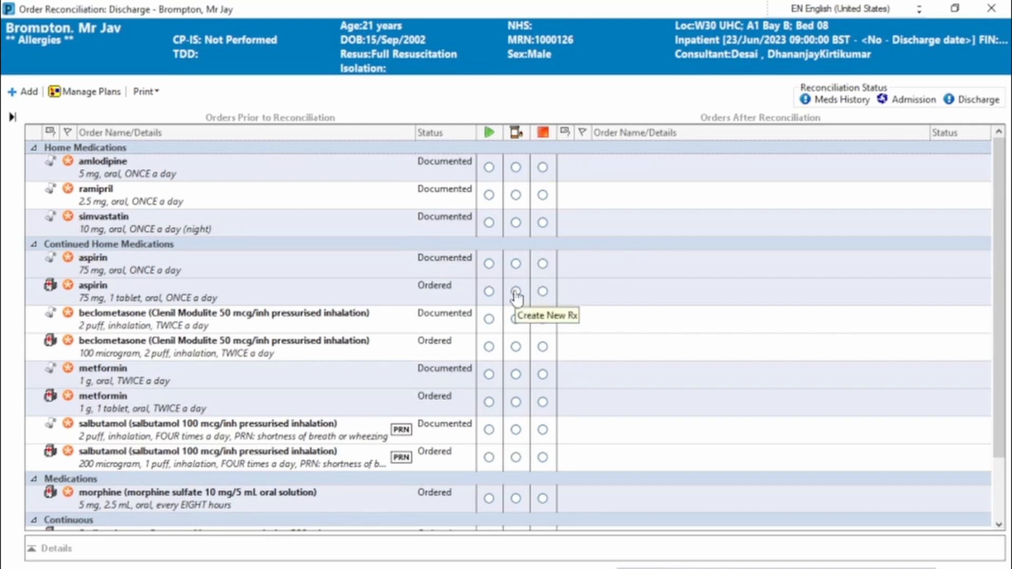
left_click(516, 291)
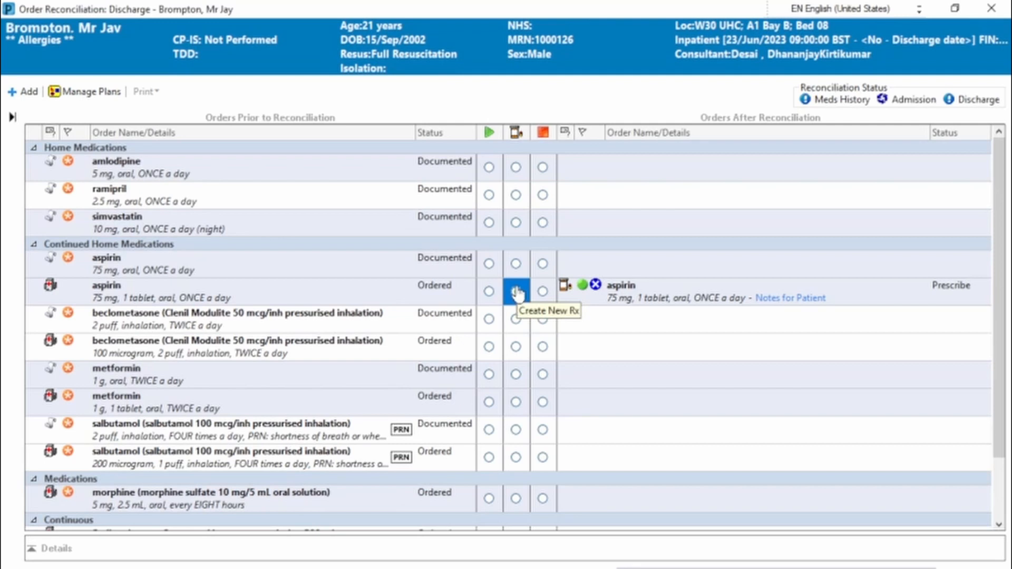
left_click(656, 288)
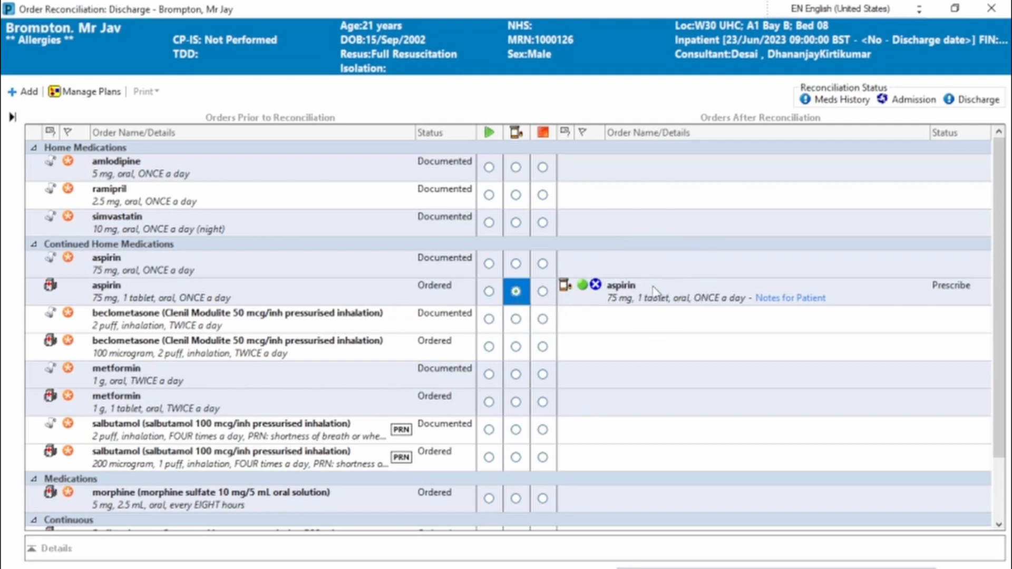
left_click(517, 346)
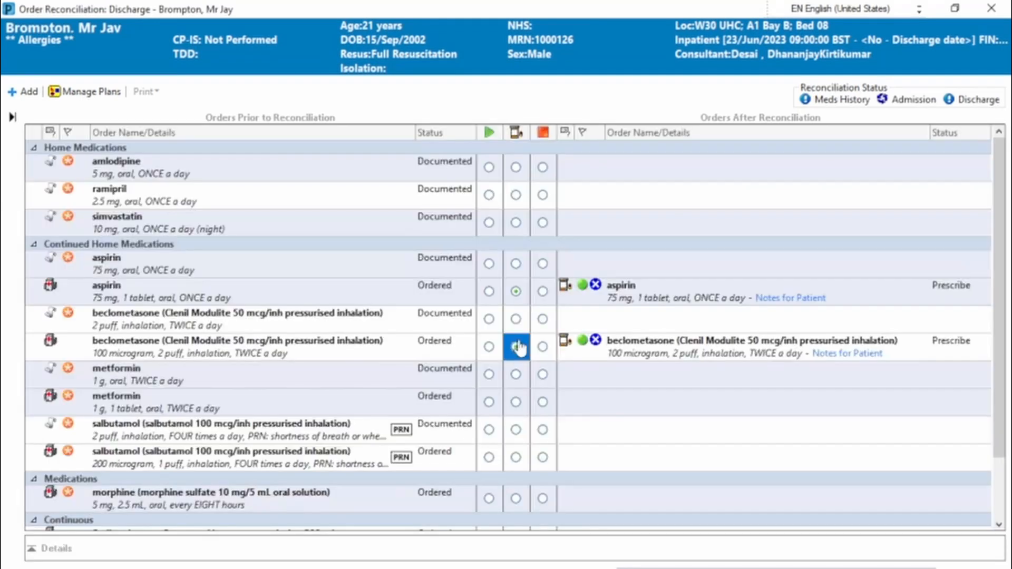
left_click(516, 404)
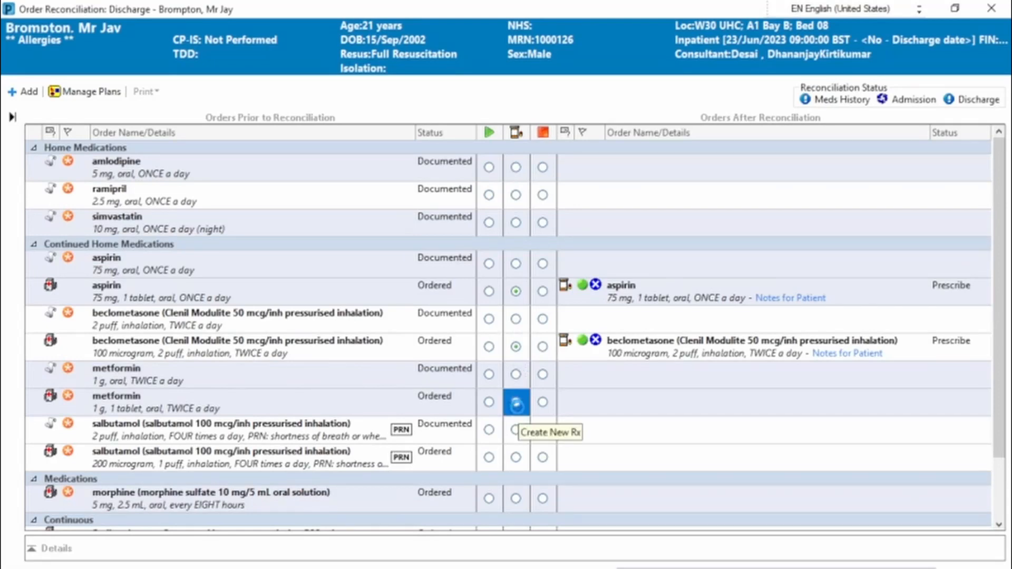
left_click(516, 458)
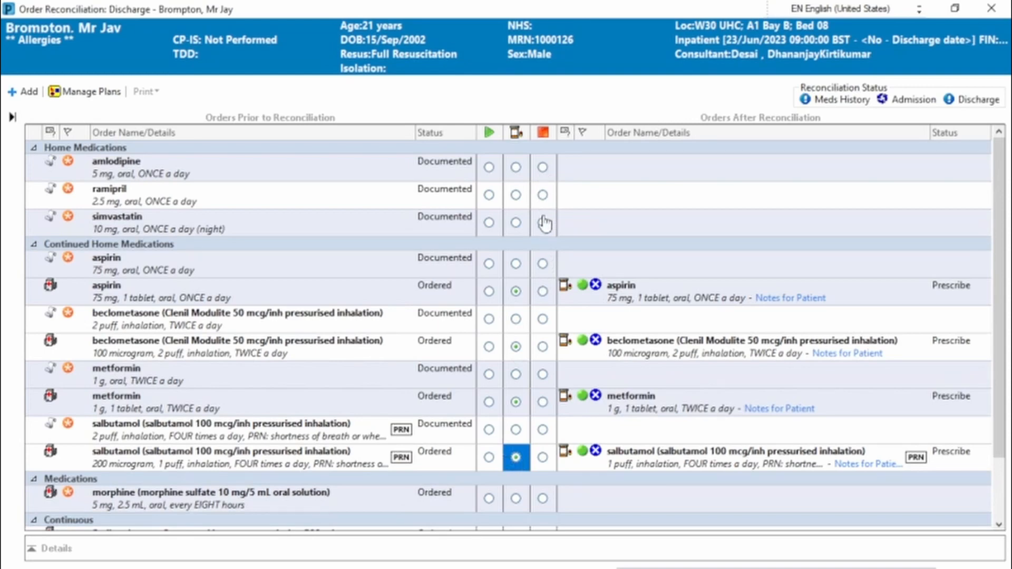
Discontinue the home medication ramipril and create a new prescription for the ordered morphine sulfate oral solution
left_click(542, 195)
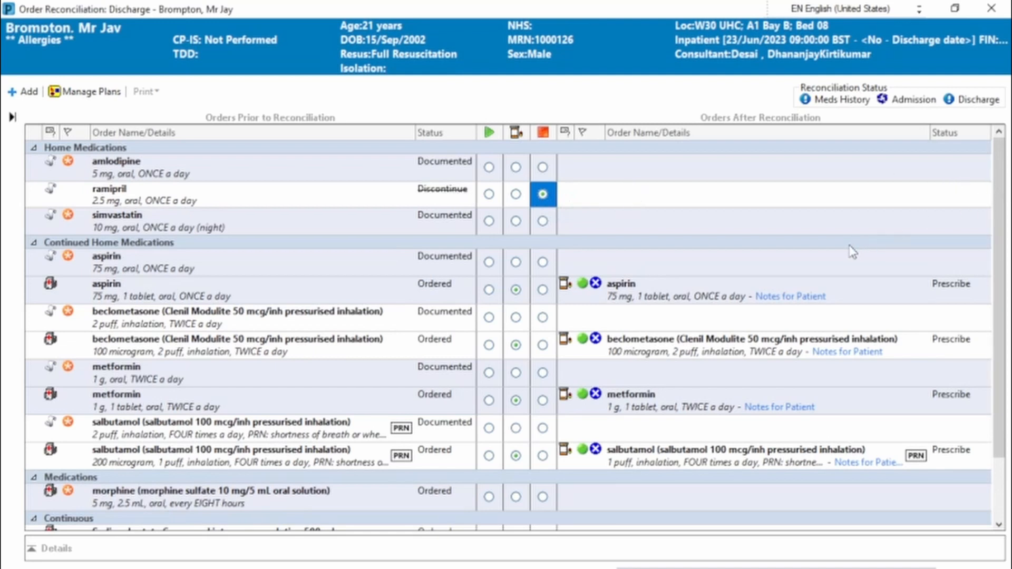
scroll(975, 237, "down", 2)
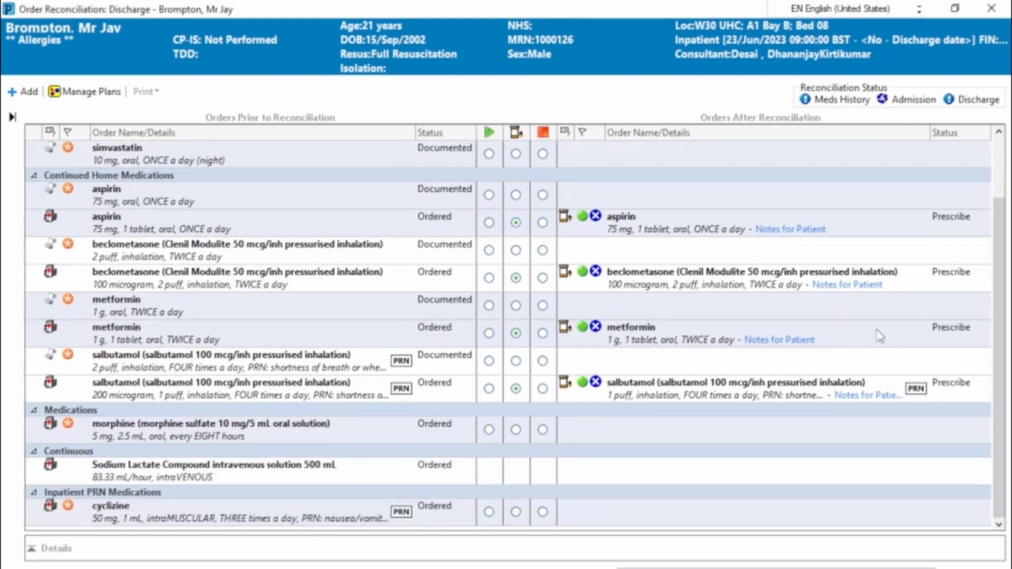
left_click(515, 429)
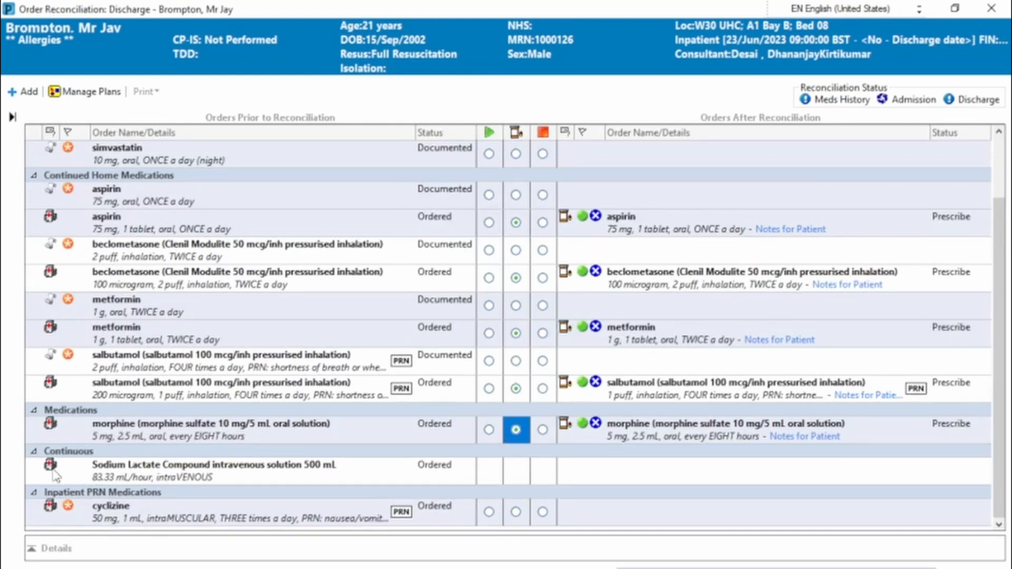
key("ctrl")
key("ctrl")
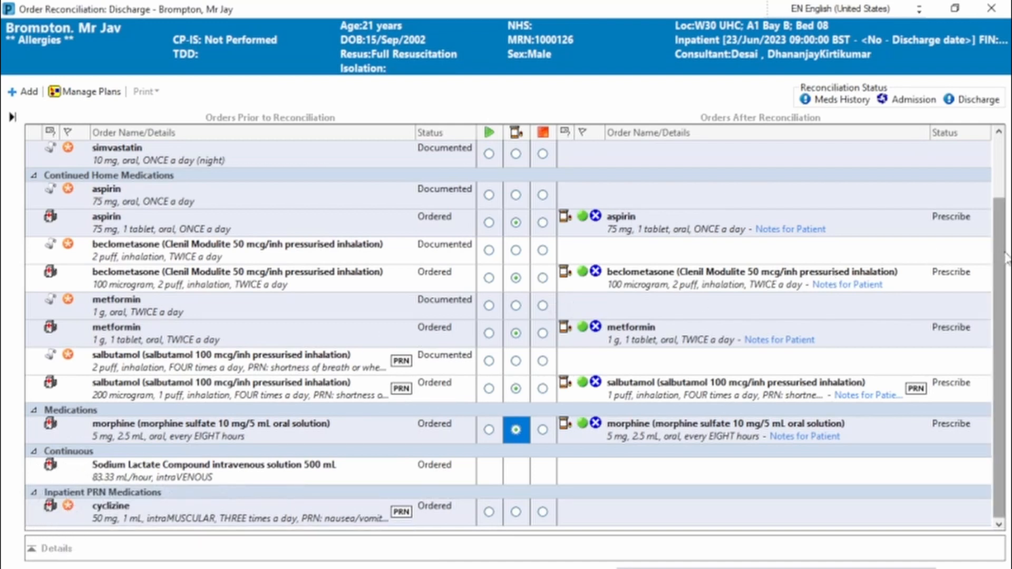
Add a discharge medication order for senna 7.5 mg oral tablet, ONCE a day (night) PRN for constipation
scroll(991, 258, "up", 2)
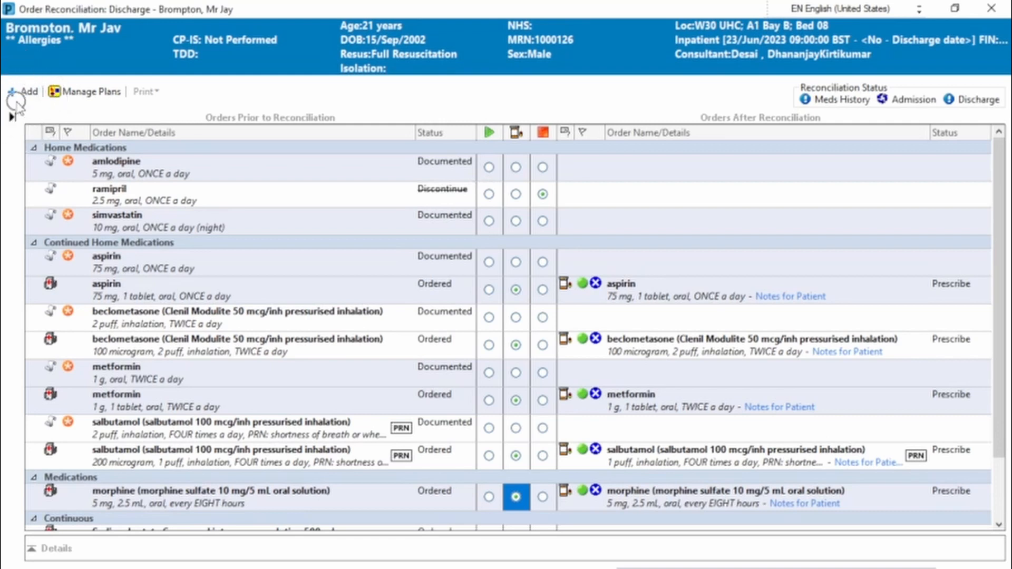
left_click(21, 91)
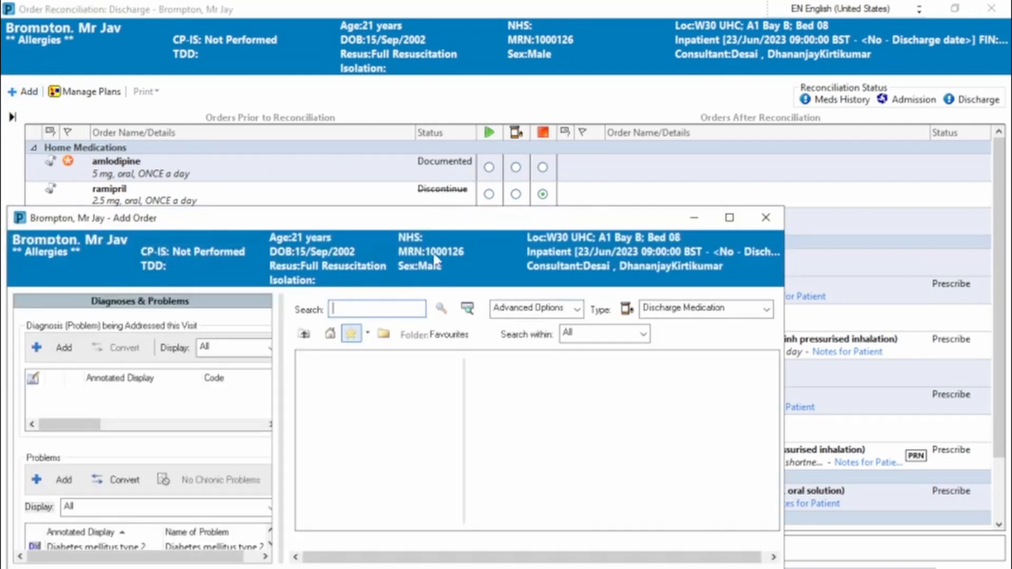
type("senna")
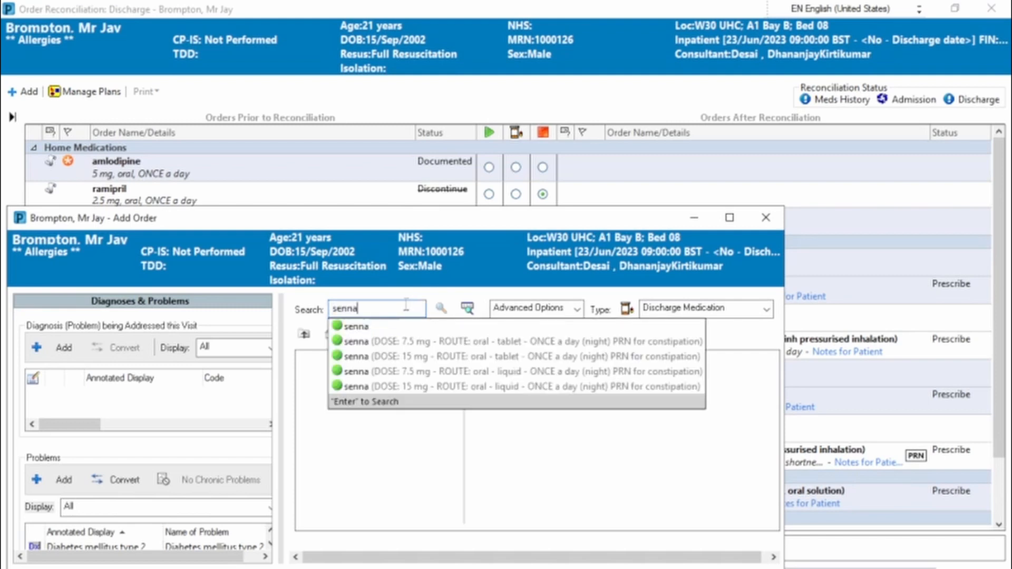
left_click(443, 343)
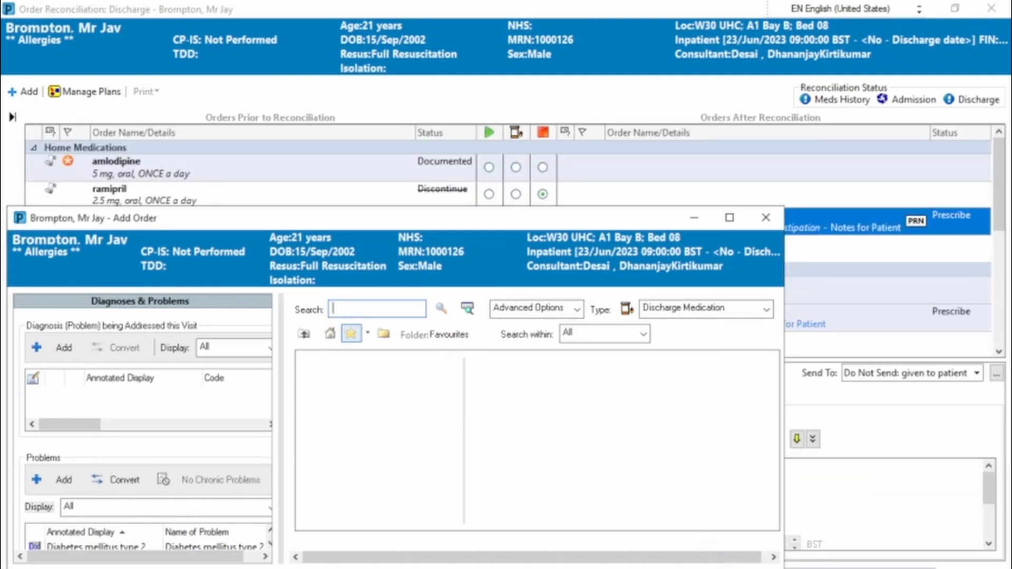
left_click(754, 568)
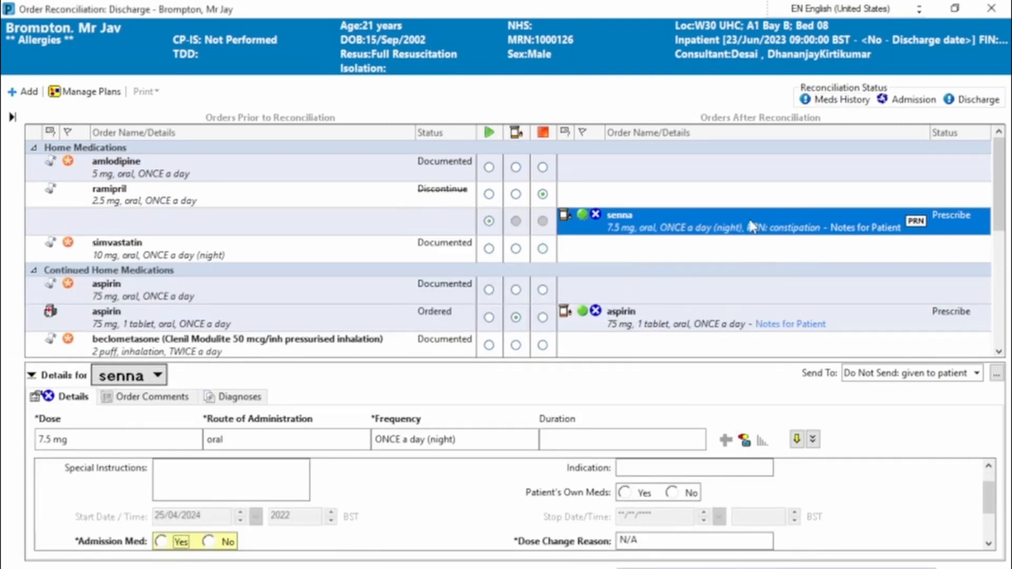
Complete the senna details with Admission Med No, Days Supply 28 and GP to Continue set to GP to Review, and check its order comments
mouse_move(569, 224)
mouse_move(1002, 222)
left_mouse_down()
mouse_move(1004, 328)
mouse_move(1000, 228)
left_mouse_up()
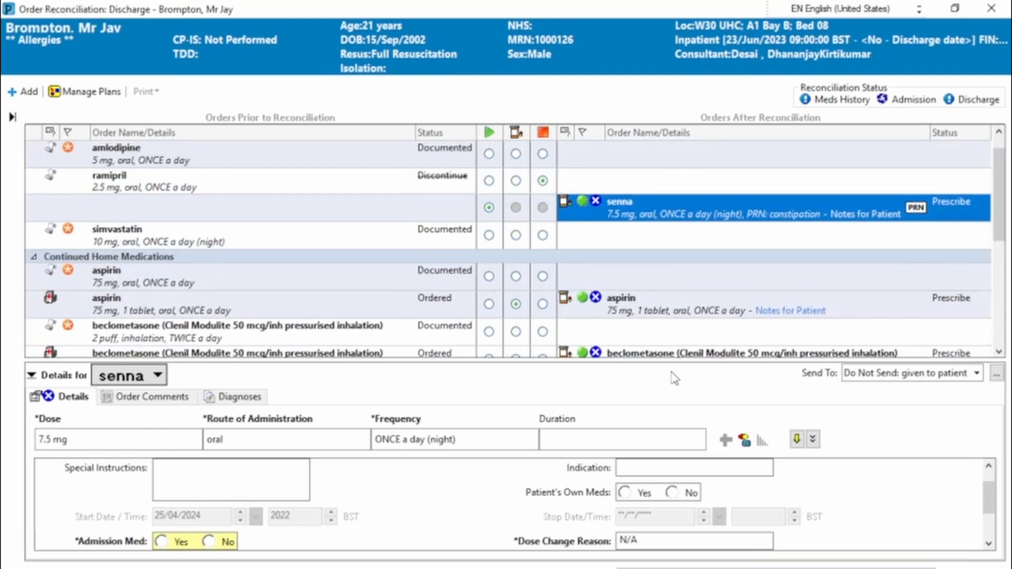
left_click_drag(624, 361, 624, 332)
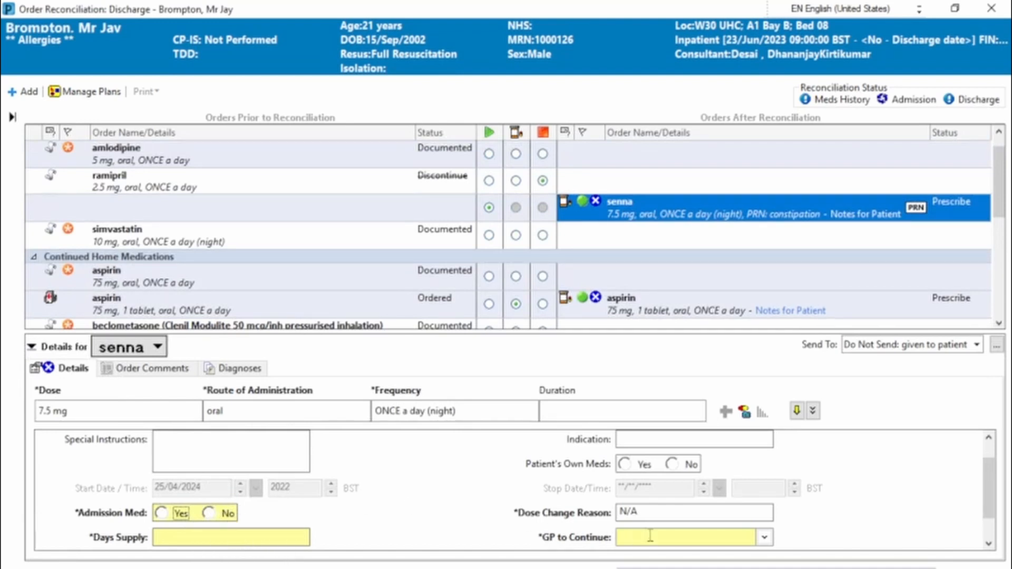
scroll(990, 492, "down", 2)
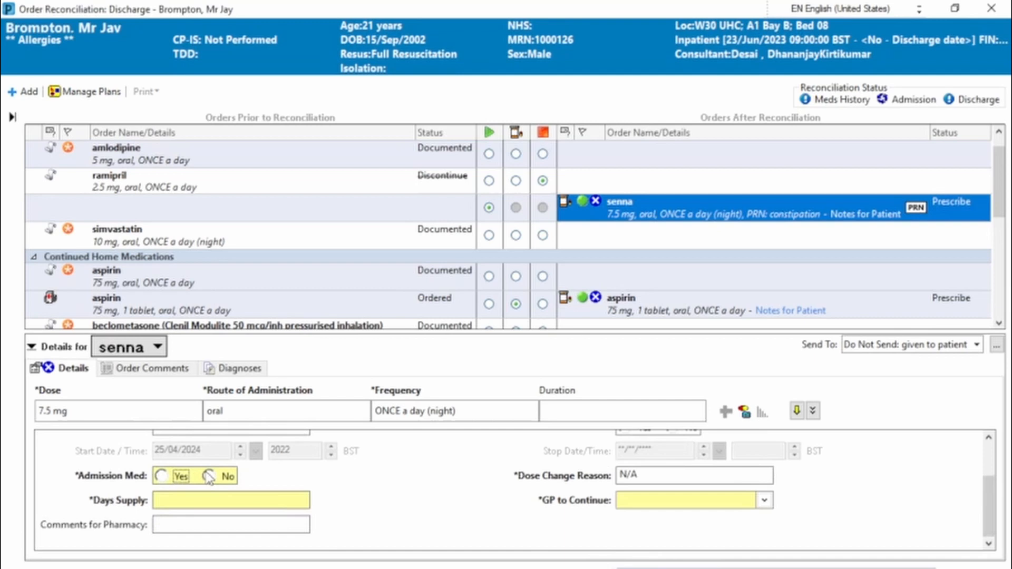
left_click(209, 477)
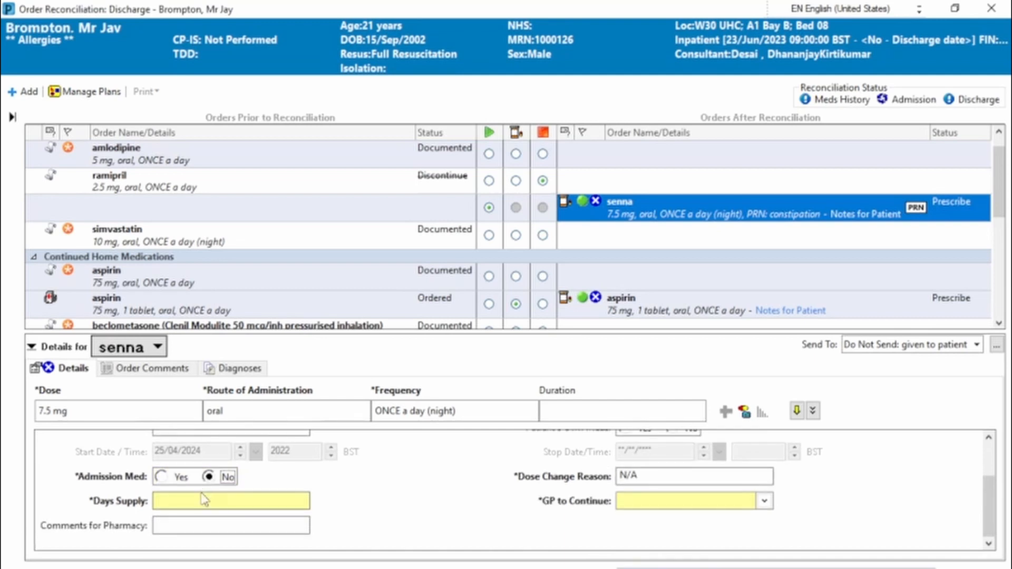
left_click(204, 498)
type("28")
left_click(765, 502)
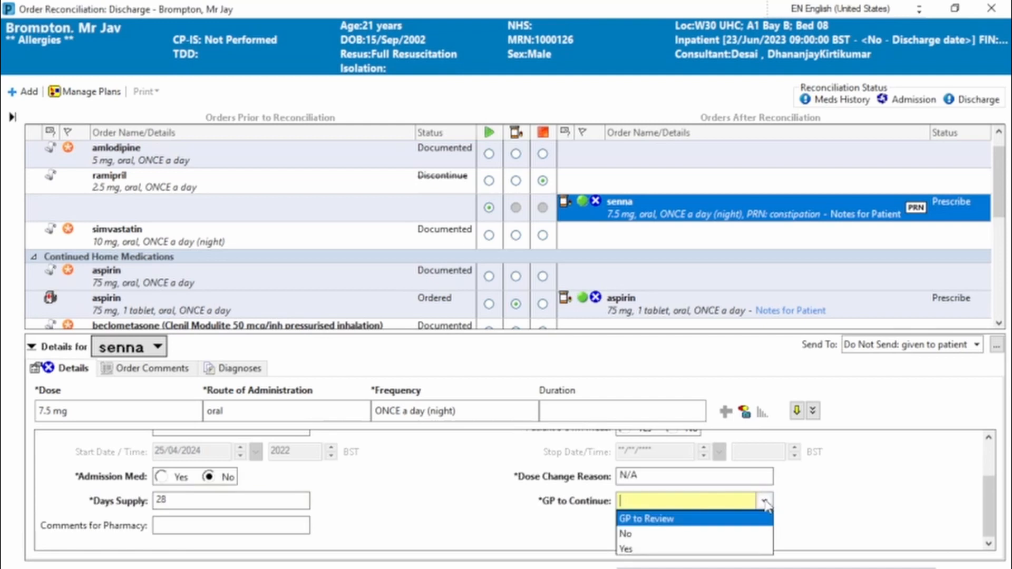
left_click(695, 520)
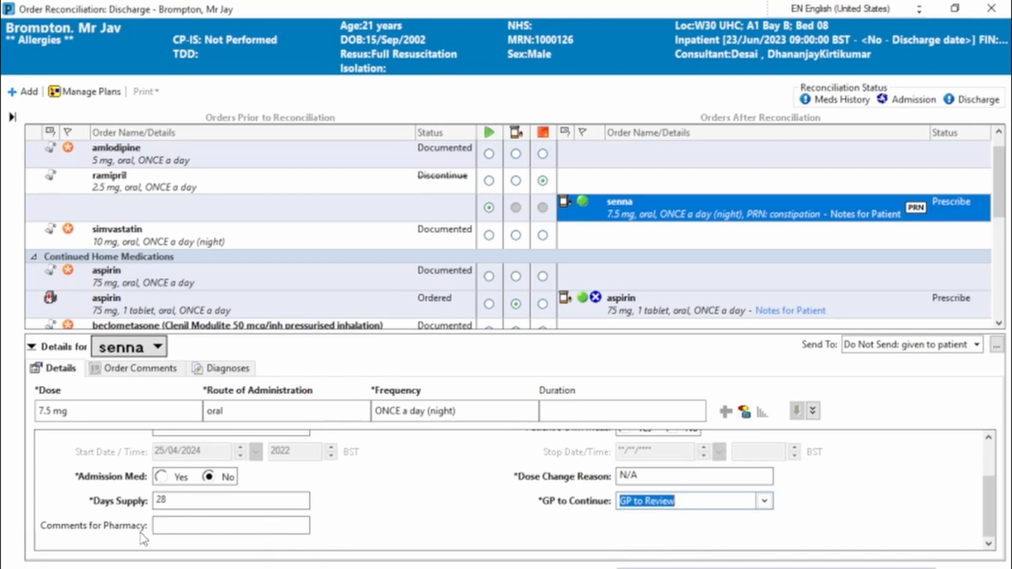
left_click(150, 369)
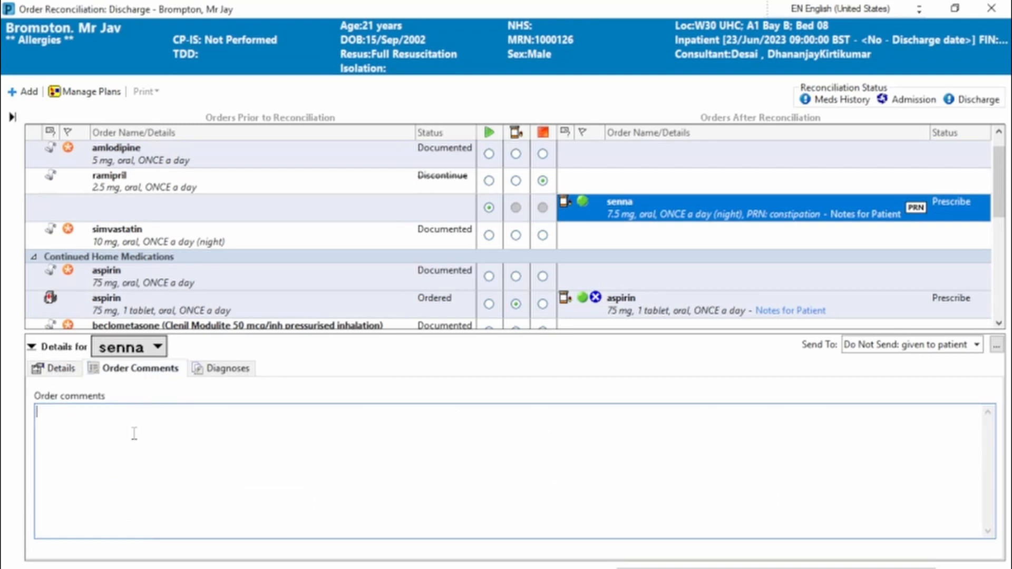
left_click(53, 368)
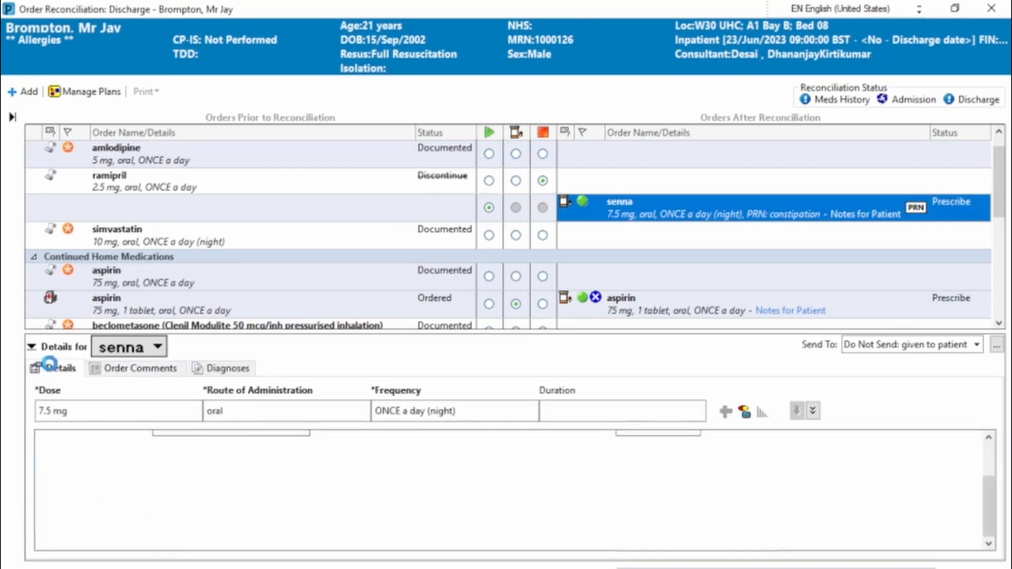
Complete the aspirin discharge prescription with Admission Med Yes, GP to Continue Yes and Days Supply 28
left_click(999, 324)
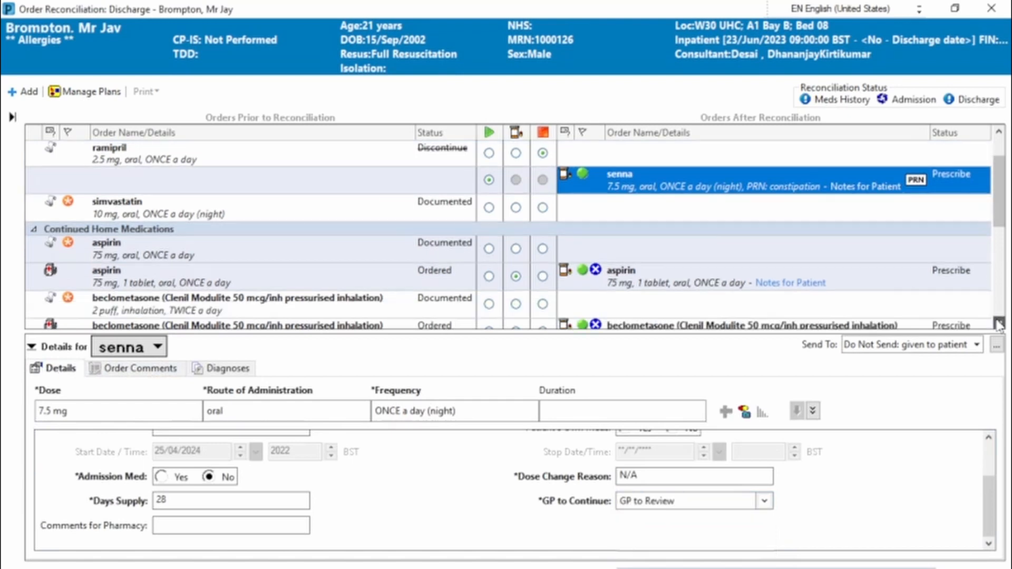
left_click(999, 323)
left_click(729, 258)
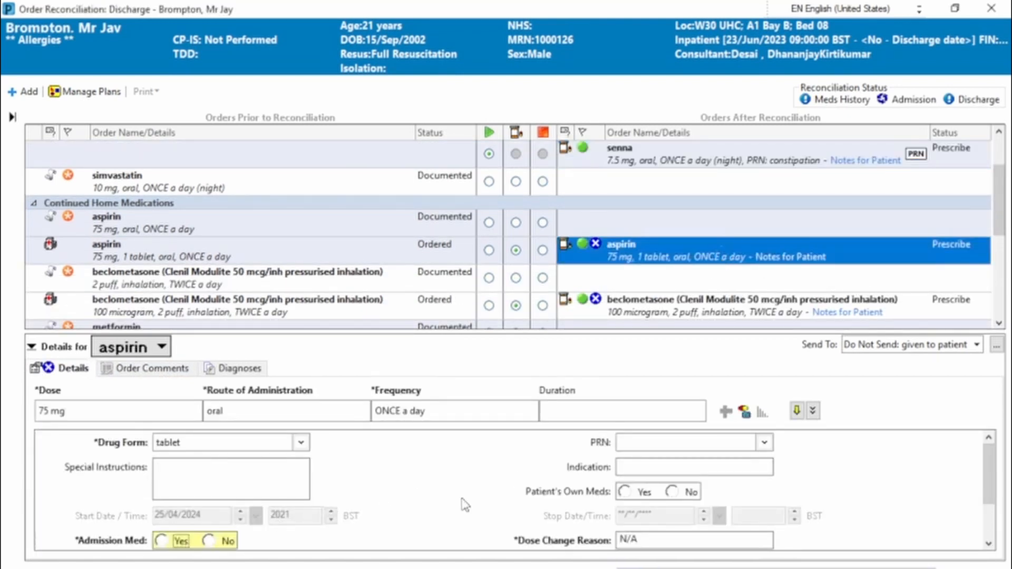
left_click(162, 539)
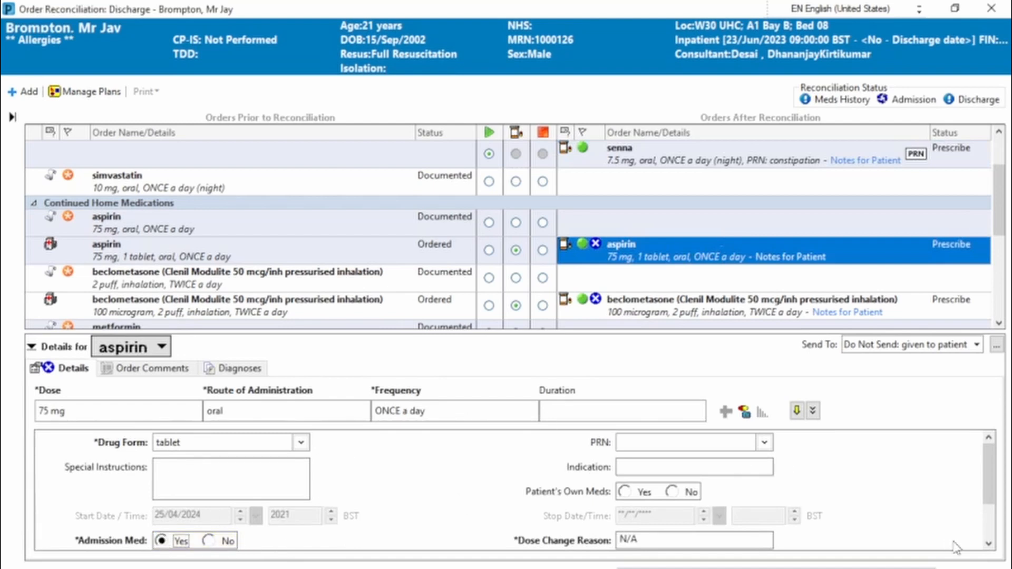
left_click(987, 545)
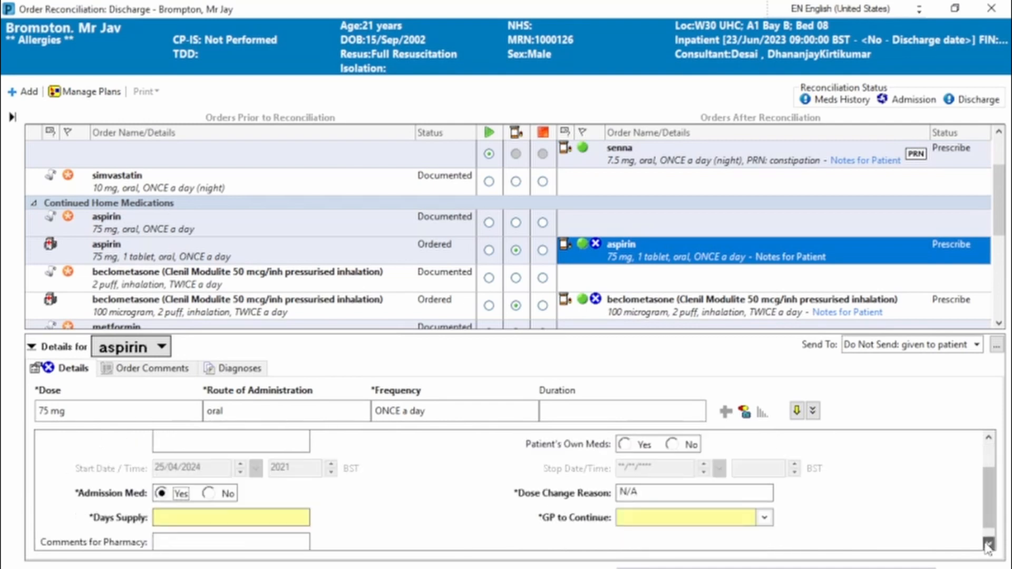
left_click(988, 545)
left_click(764, 500)
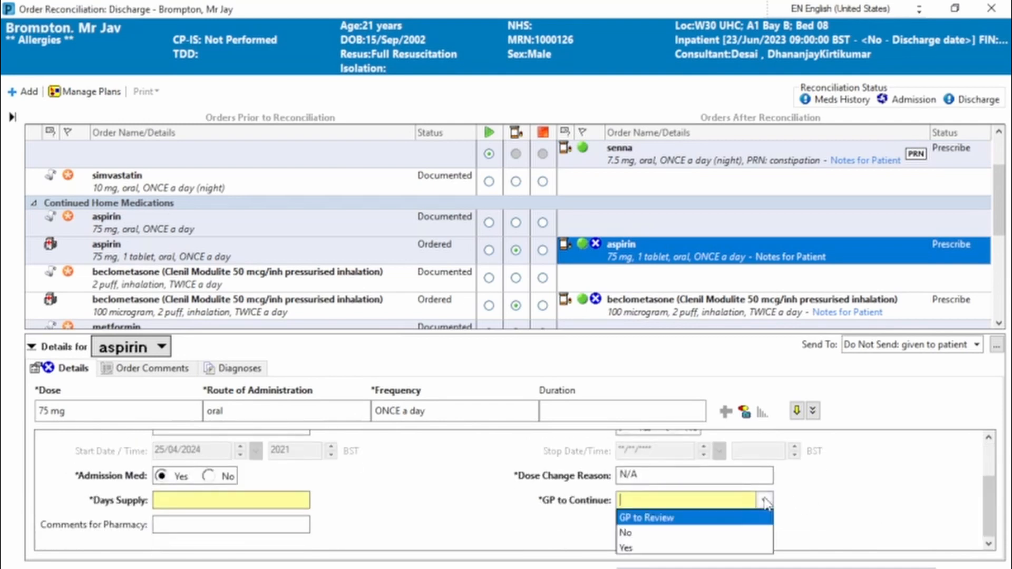
left_click(661, 547)
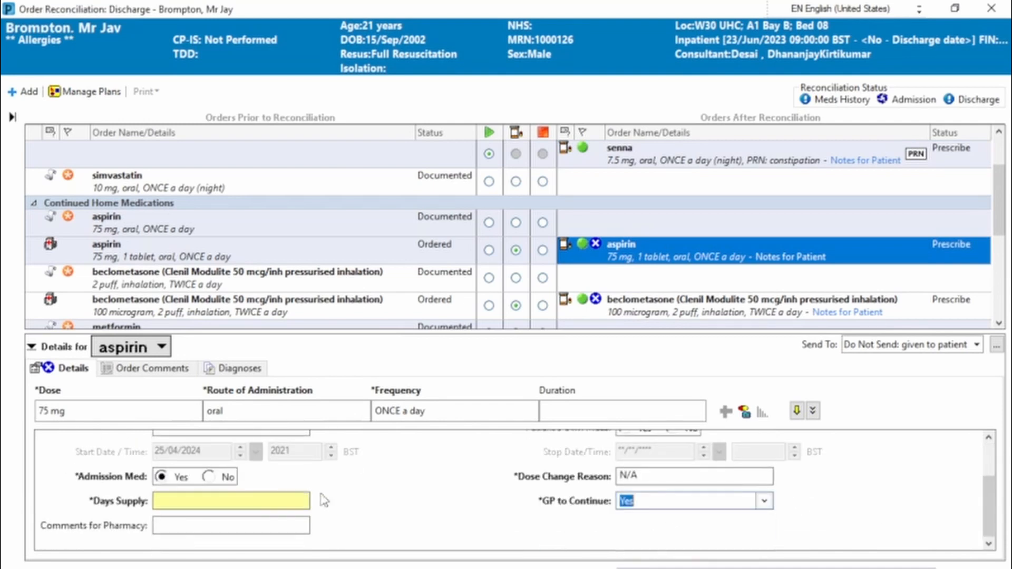
left_click(267, 498)
type("28")
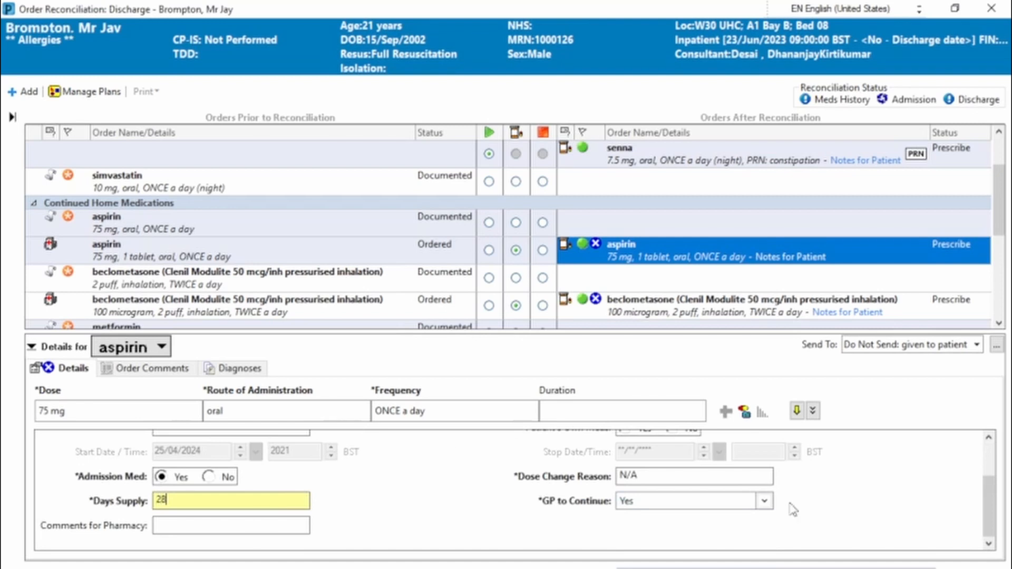
Complete the beclometasone prescription with Admission Med Yes, Days Supply 28 and GP to Continue Yes
left_click(655, 311)
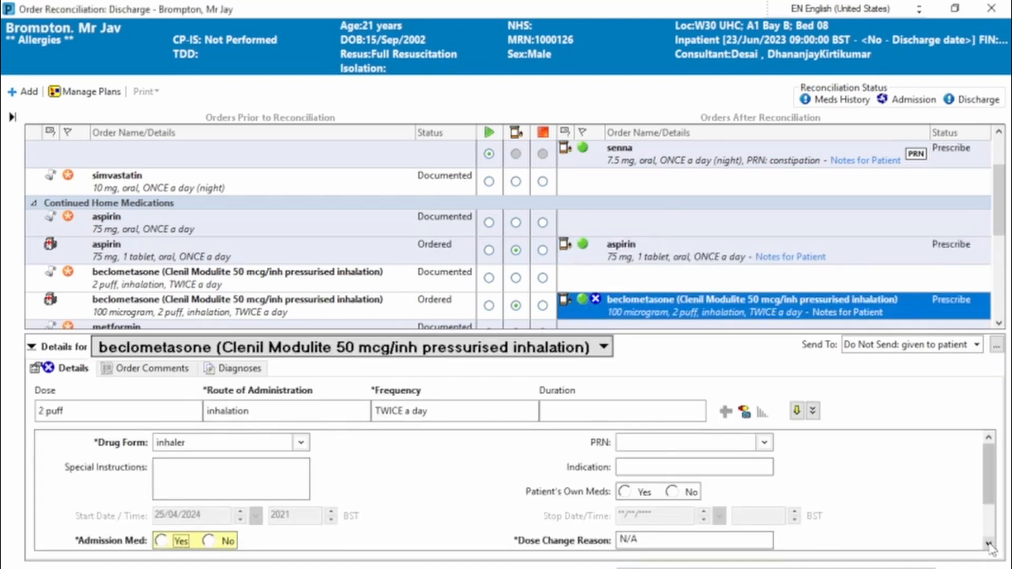
scroll(985, 548, "down", 2)
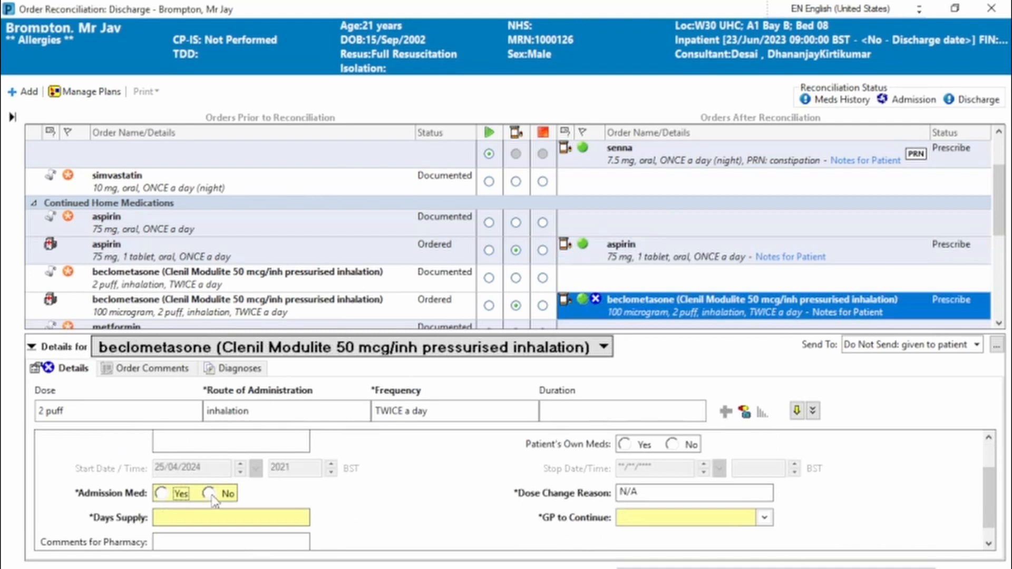
left_click(162, 493)
left_click(182, 517)
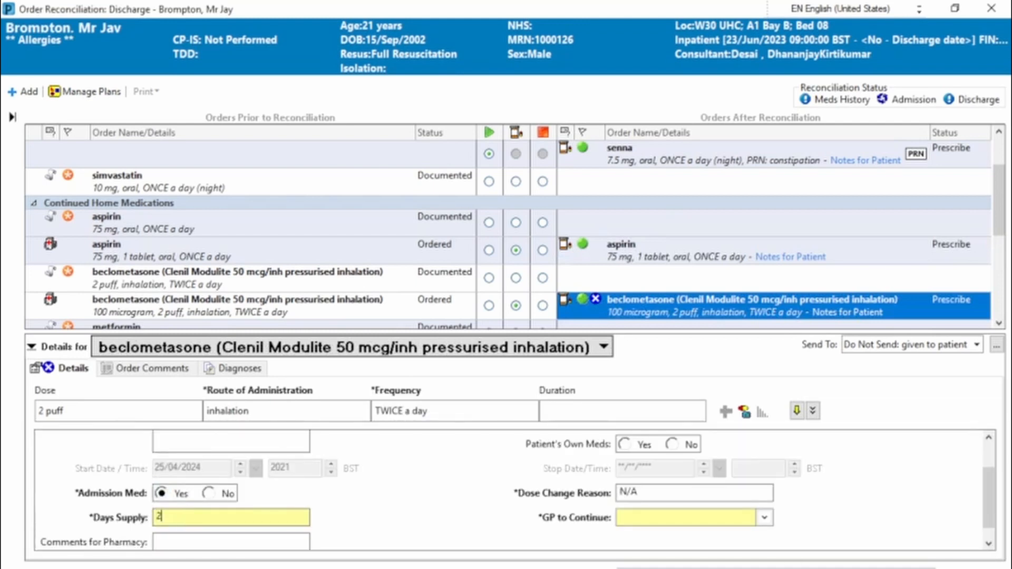
type("28")
left_click(699, 521)
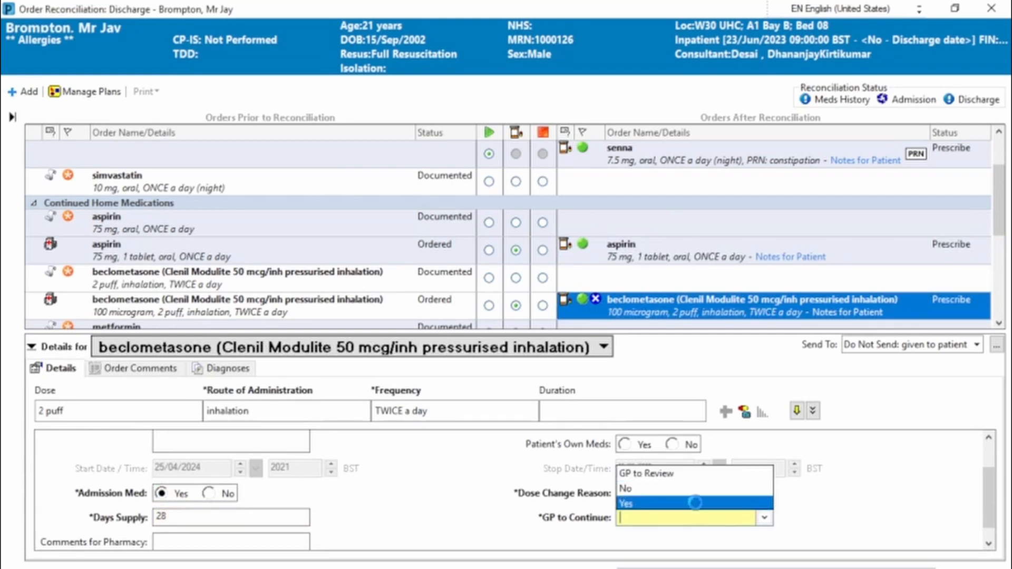
left_click(695, 503)
left_click(492, 567)
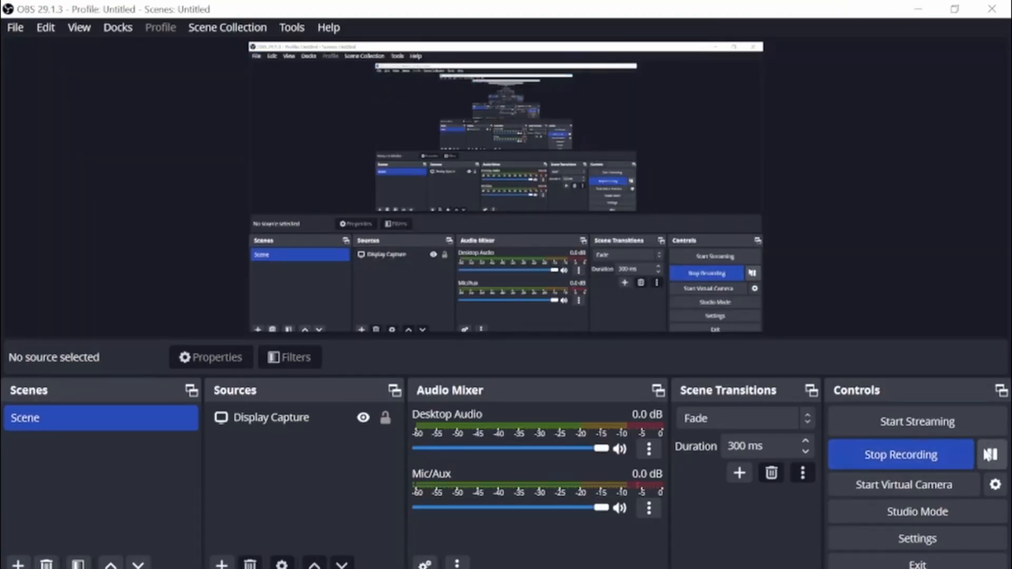
mouse_move(492, 567)
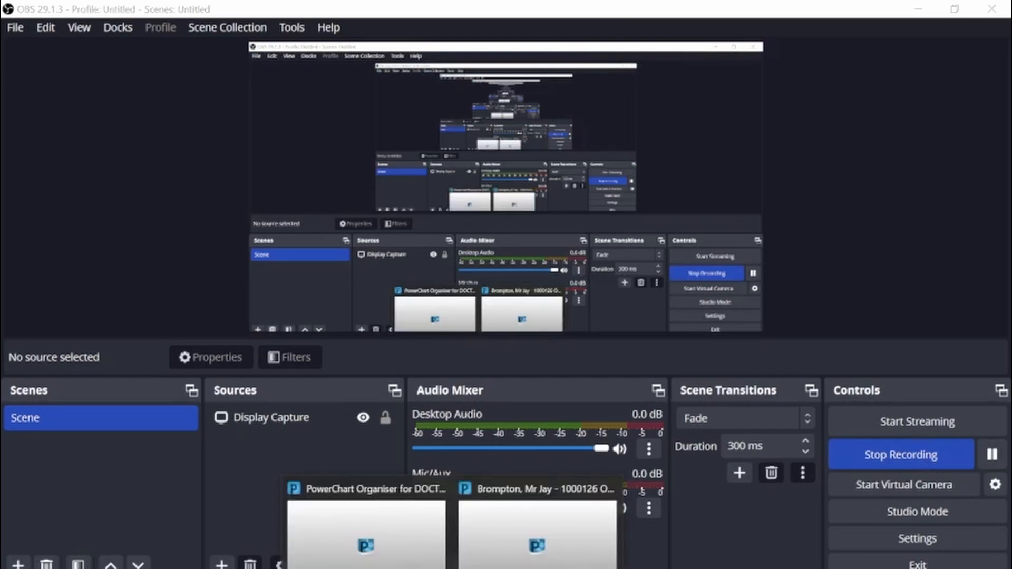
left_click(538, 522)
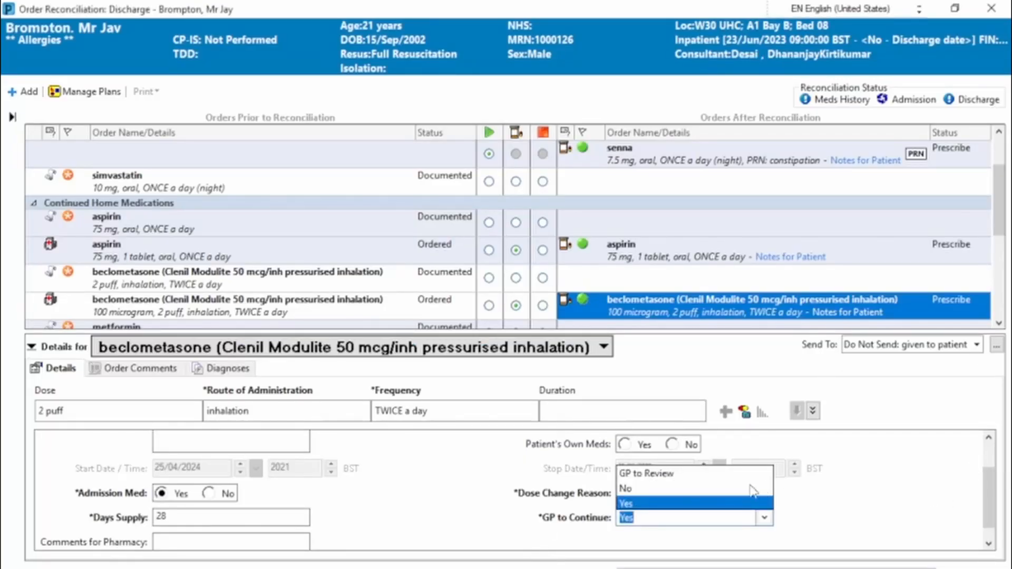
left_click(697, 507)
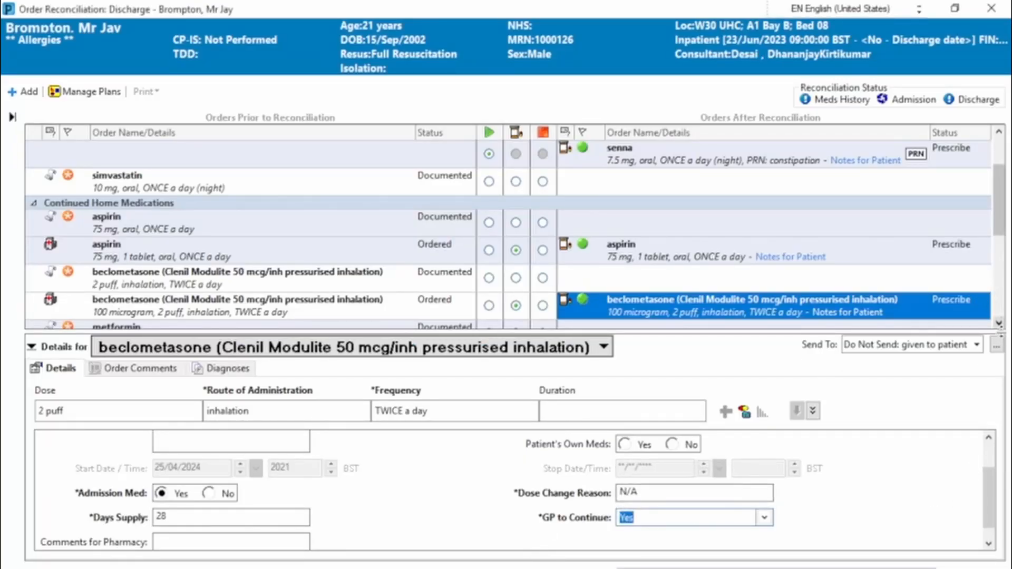
Complete the metformin prescription with Admission Med Yes, GP to Continue Yes and Days Supply 28
left_click(999, 323)
left_click(999, 323)
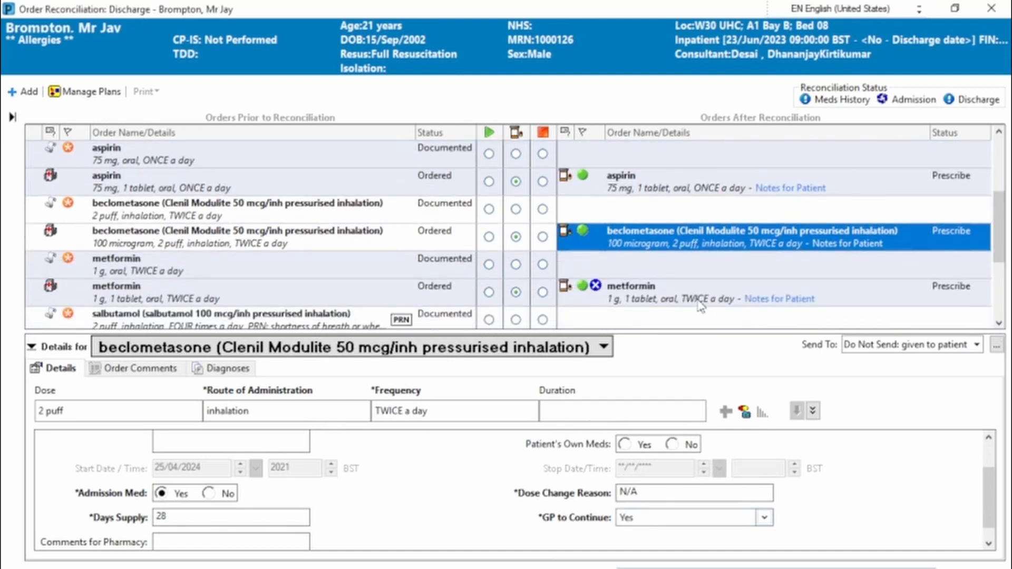
left_click(701, 298)
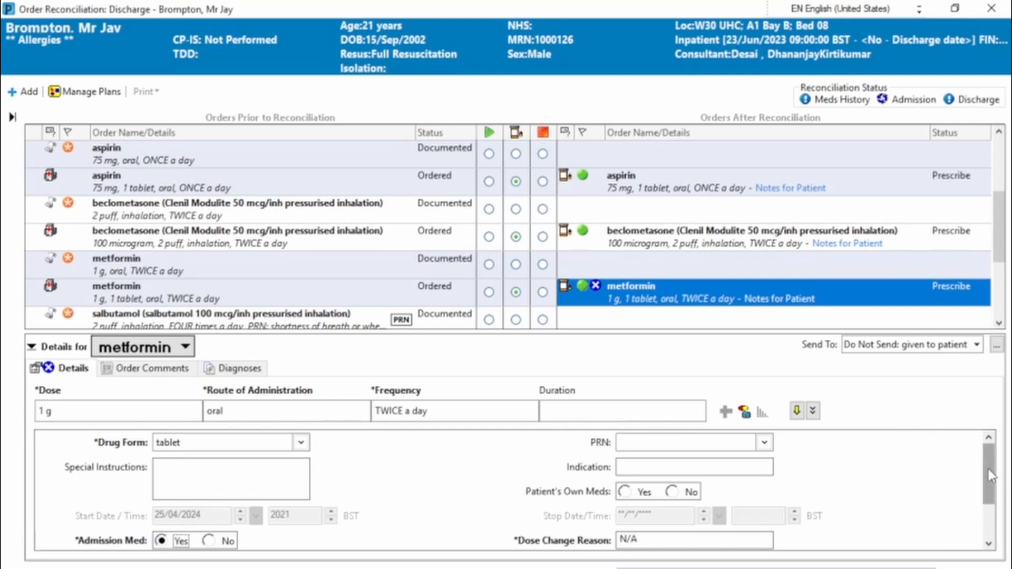
scroll(991, 475, "down", 3)
left_click(724, 499)
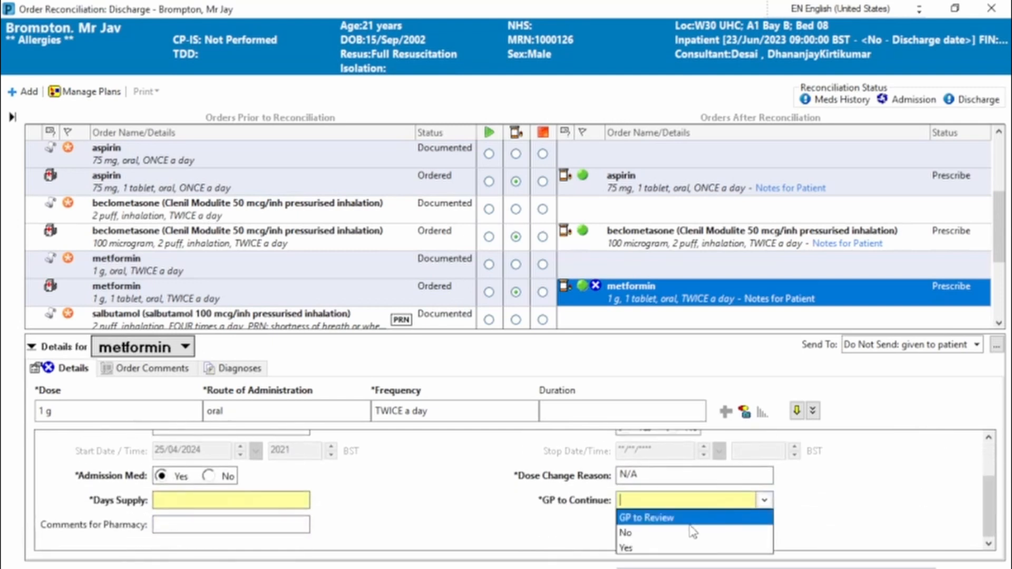
left_click(667, 548)
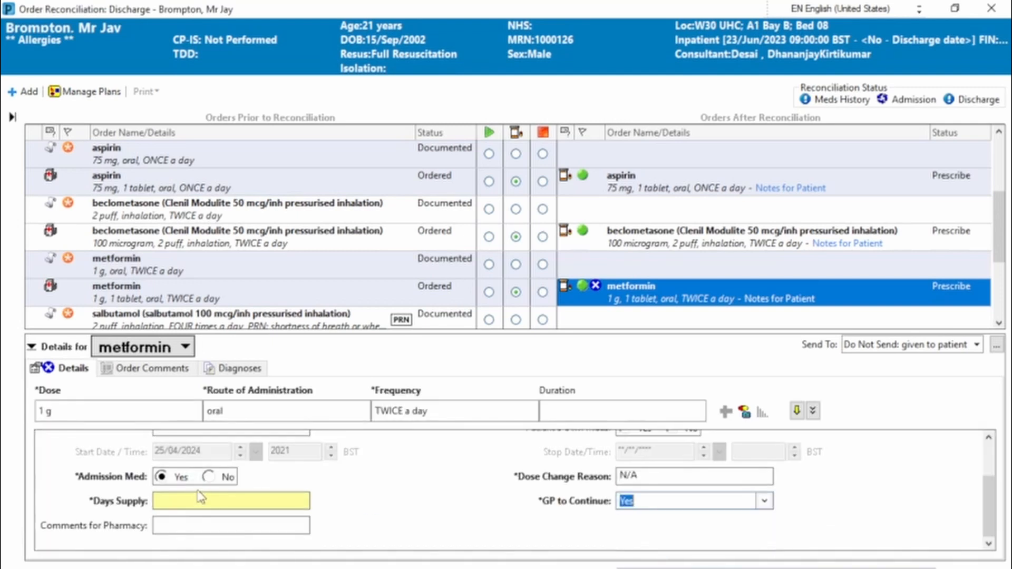
left_click(202, 498)
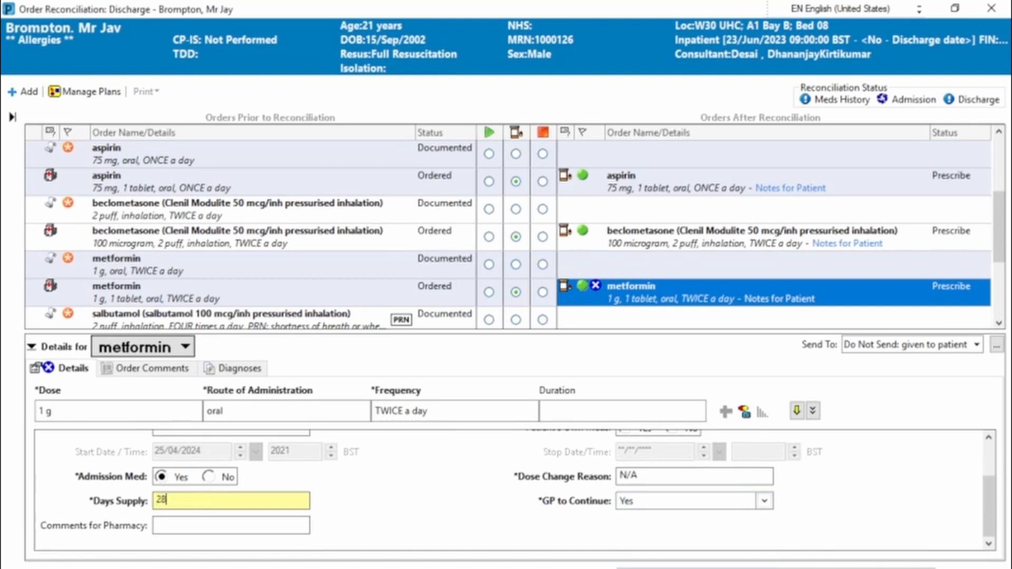
Complete the salbutamol prescription with Admission Med Yes, GP to Continue Yes, Days Supply 28 and Patient's Own Meds Yes
left_click(998, 324)
left_click(998, 323)
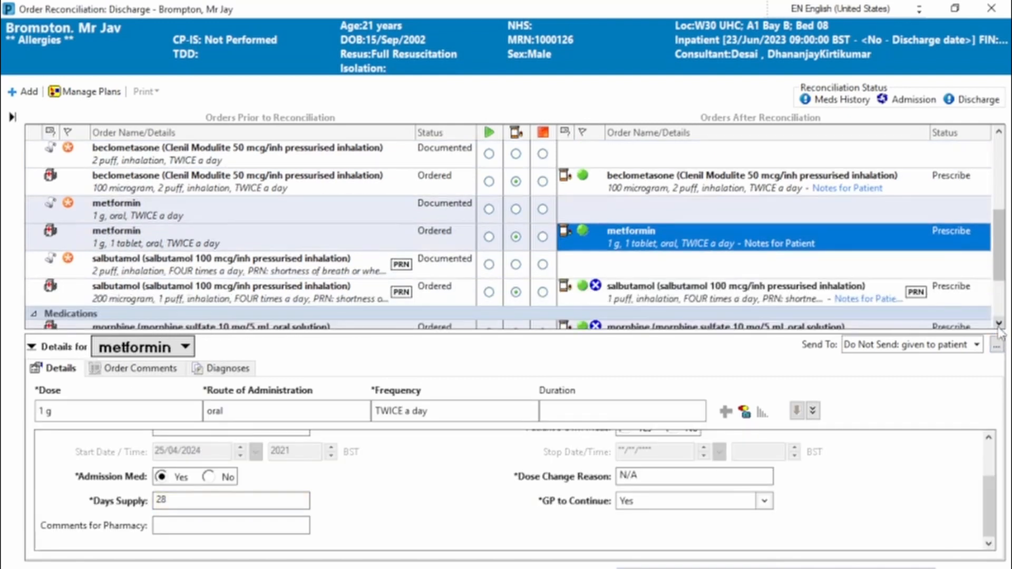
left_click(727, 290)
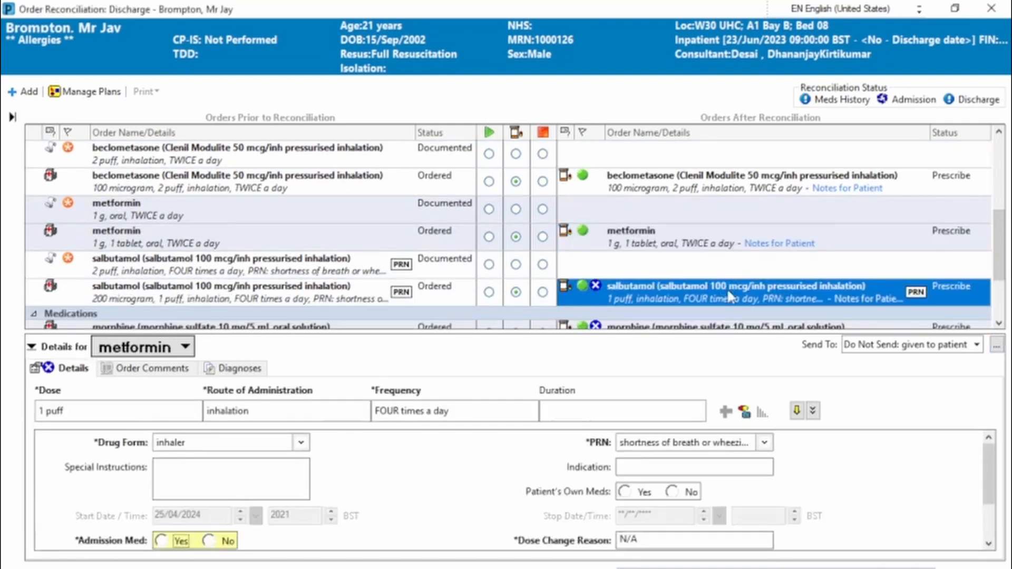
left_click(161, 540)
scroll(988, 474, "down", 2)
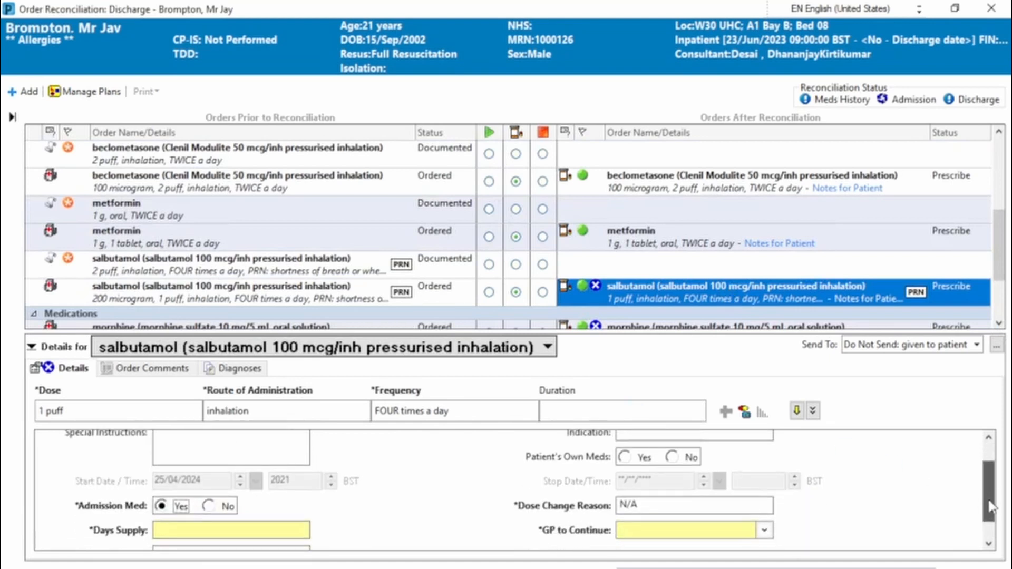
left_click(756, 525)
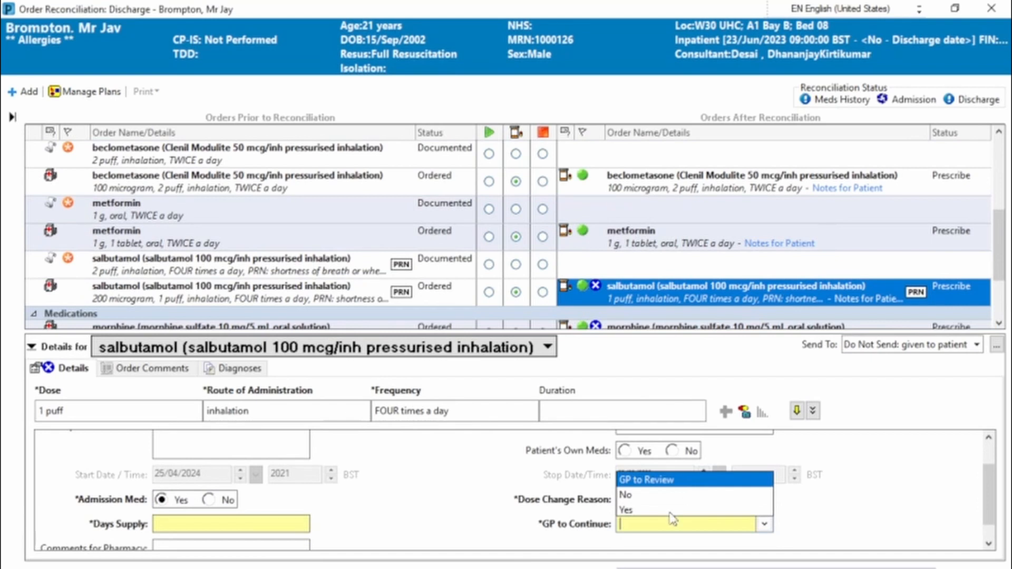
left_click(632, 509)
left_click(175, 527)
type("28")
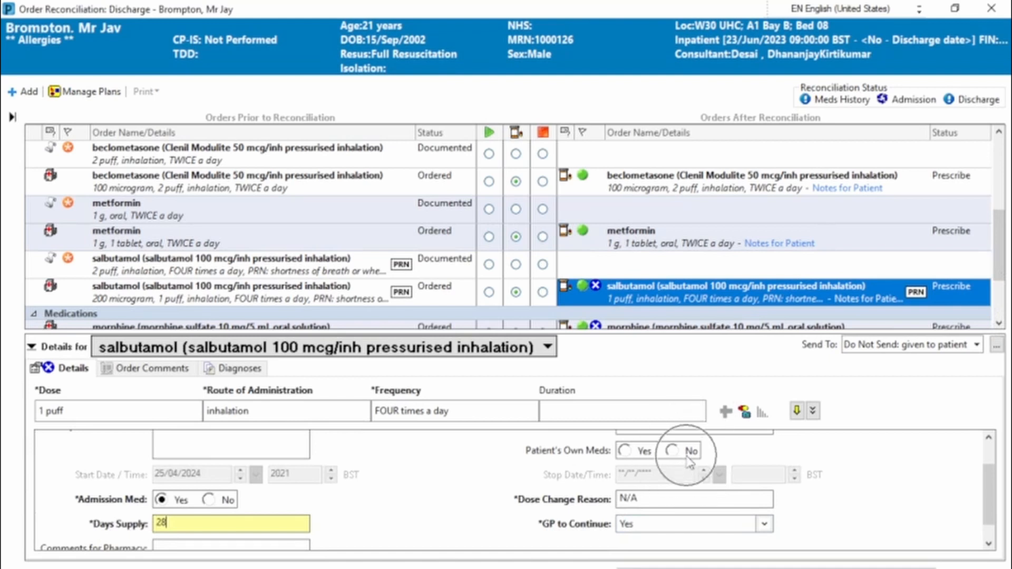
left_click(636, 454)
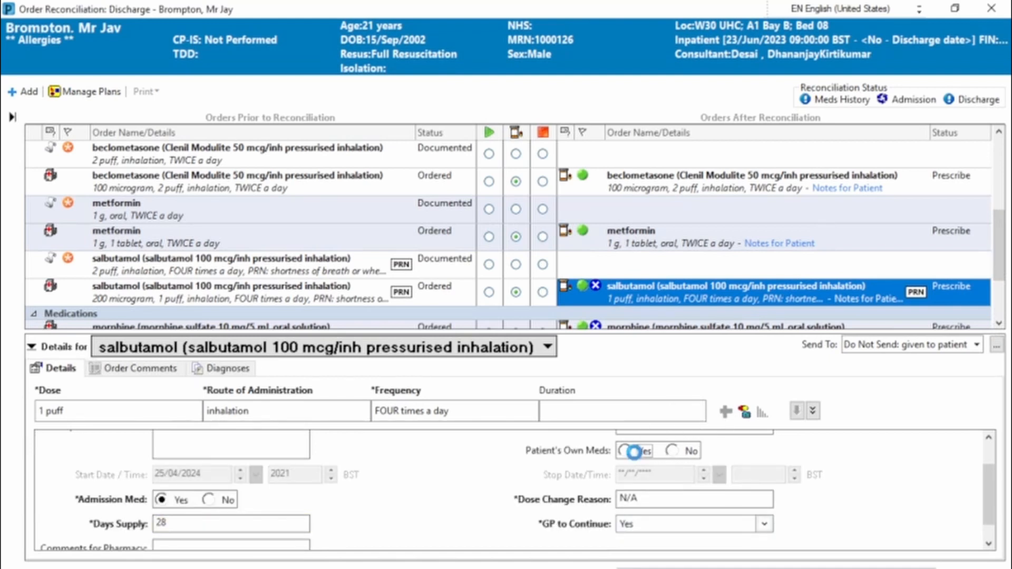
Complete the morphine prescription with total quantity "100 mililites (100 ml)", Admission Med No, Days Supply 7 and GP to Continue No
left_click(999, 324)
left_click(999, 323)
left_click(701, 287)
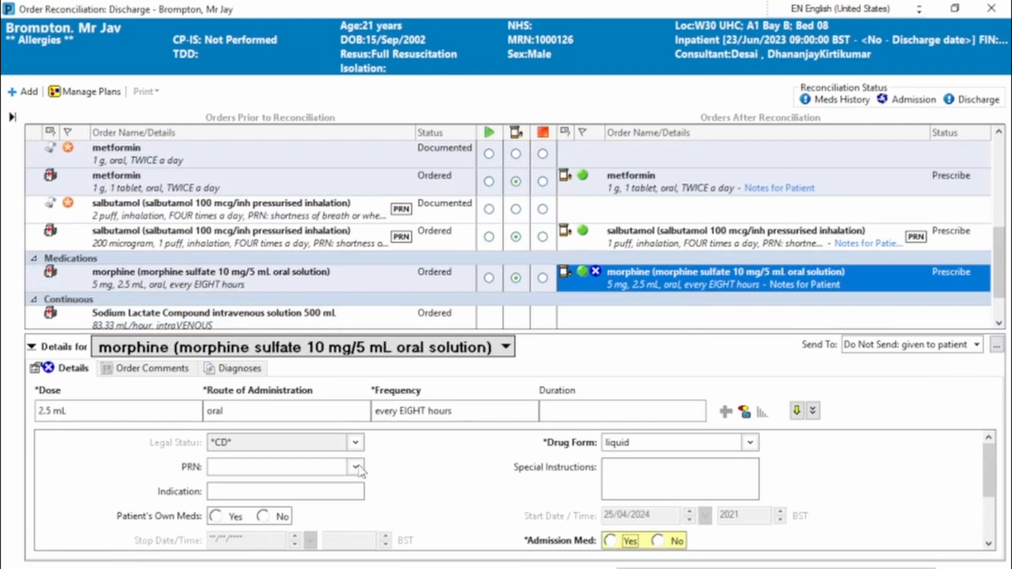
left_click(989, 543)
left_click(989, 543)
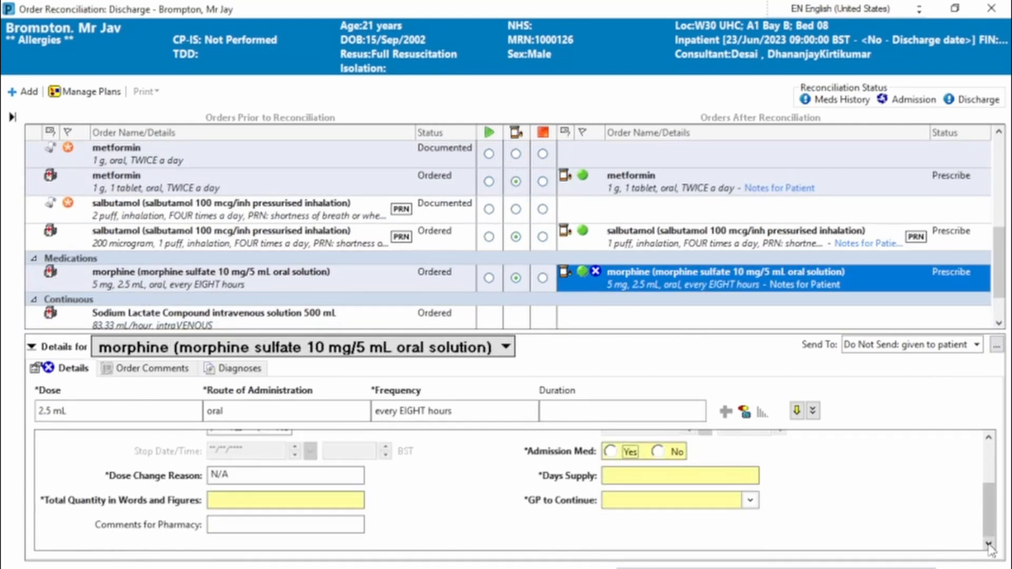
left_click(303, 499)
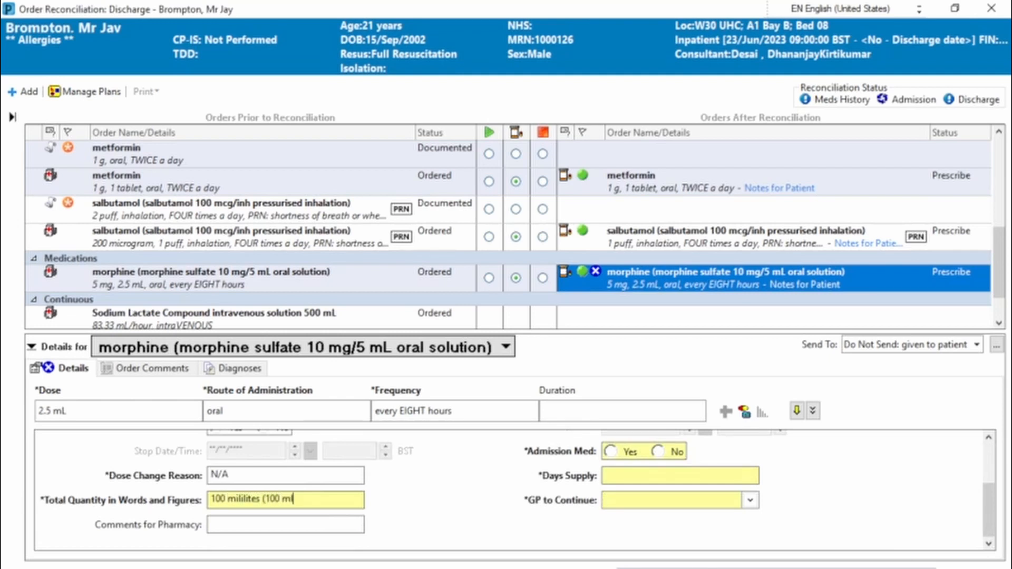
left_click(657, 452)
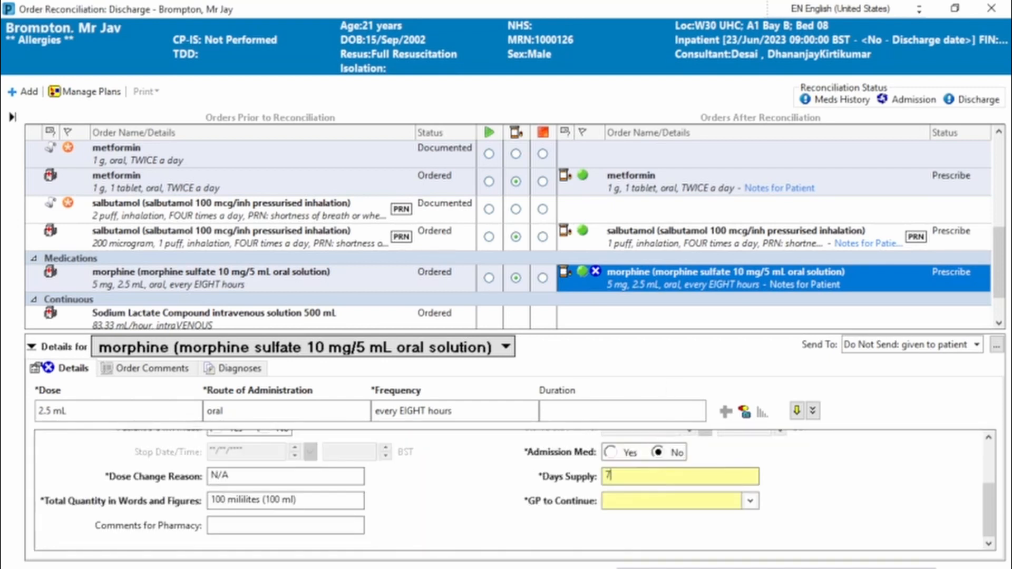
left_click(750, 501)
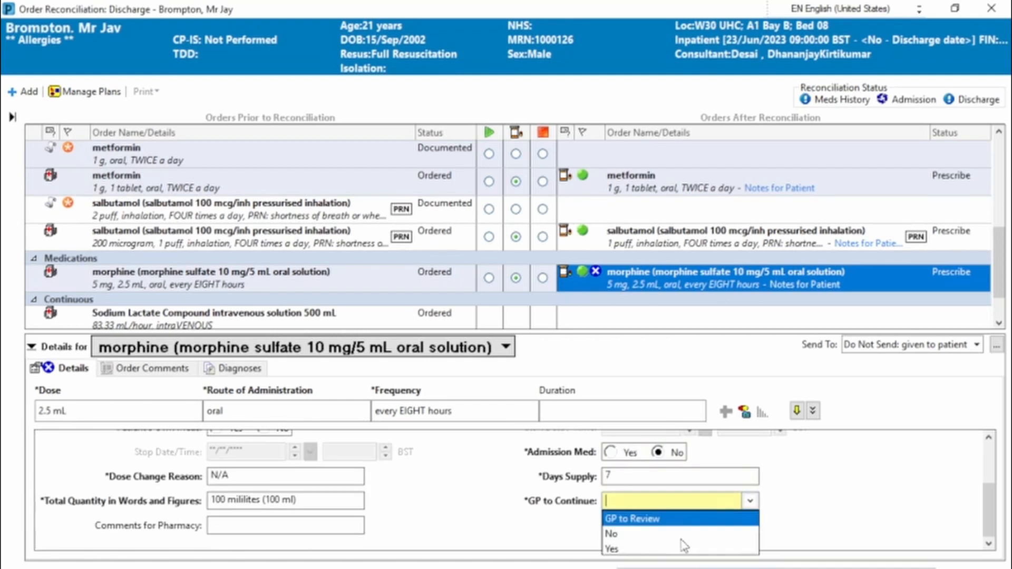
left_click(683, 536)
Make the morphine oral solution prescription PRN for pain
left_click(994, 438)
left_click(995, 437)
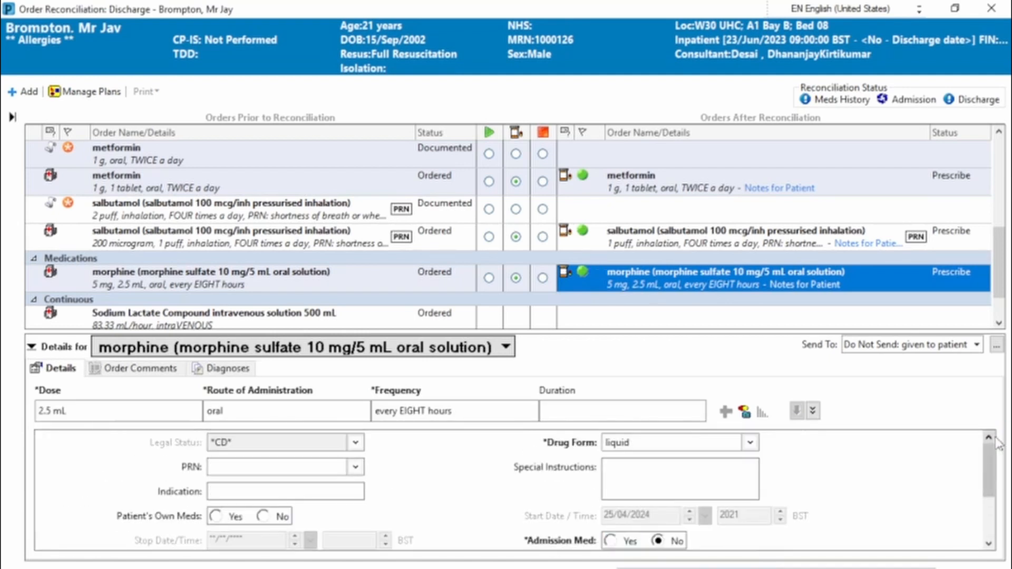
left_click(998, 323)
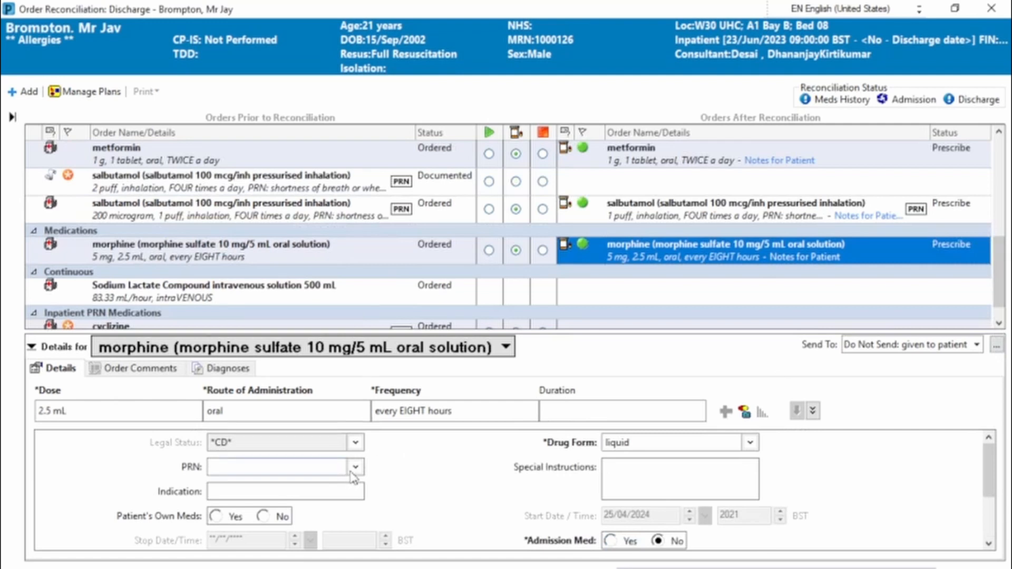
left_click(354, 467)
type("pai")
key("Return")
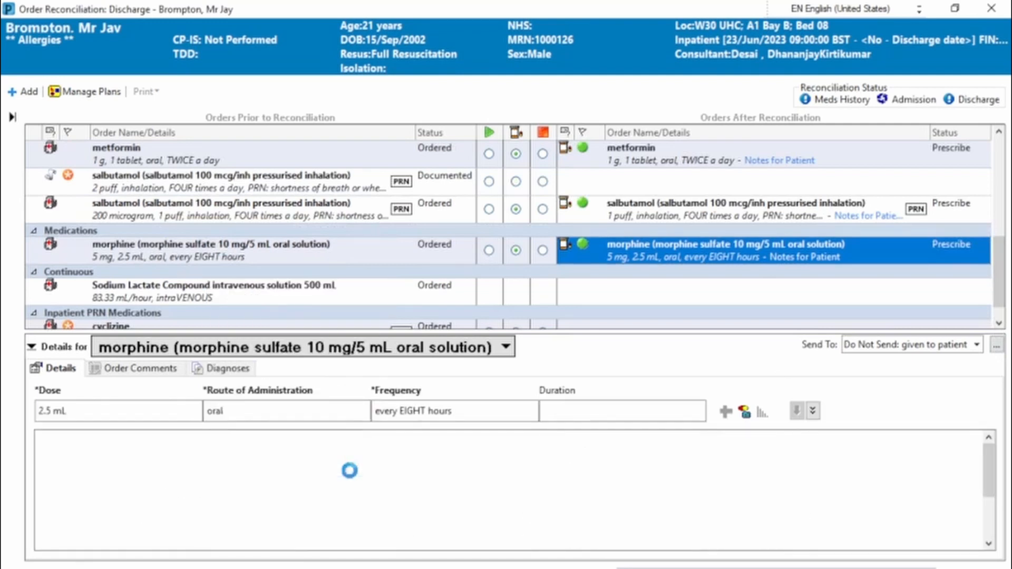
left_click(998, 324)
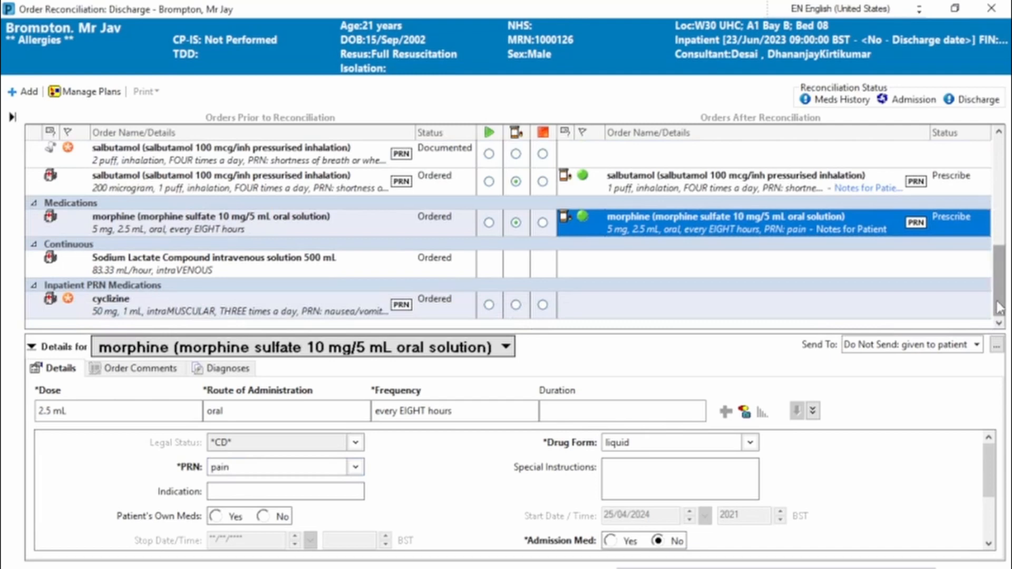
Review the full list of reconciled discharge orders, from the home medications down to the inpatient PRN medications
left_click_drag(998, 302, 1006, 182)
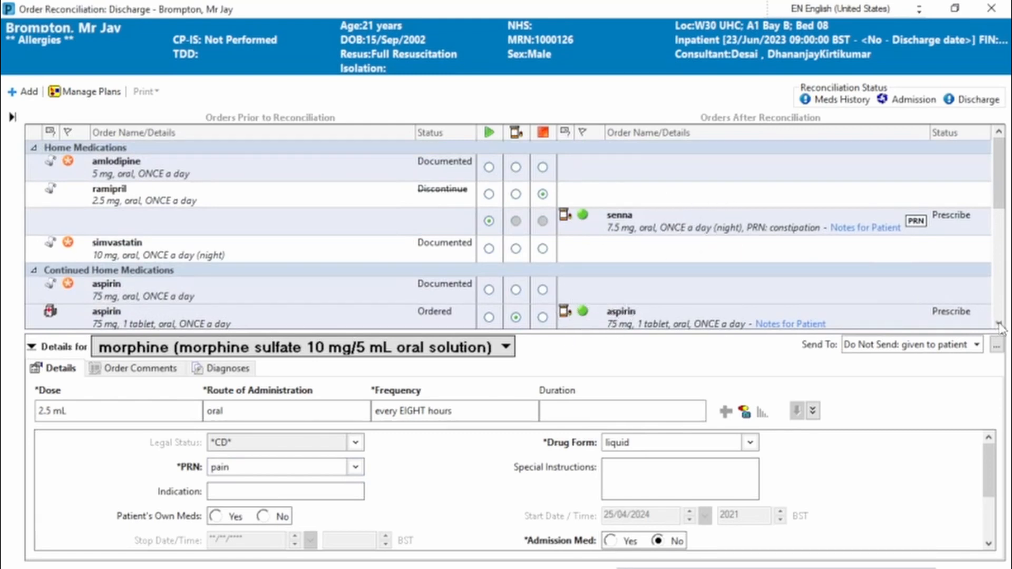
left_click(998, 322)
left_click(999, 322)
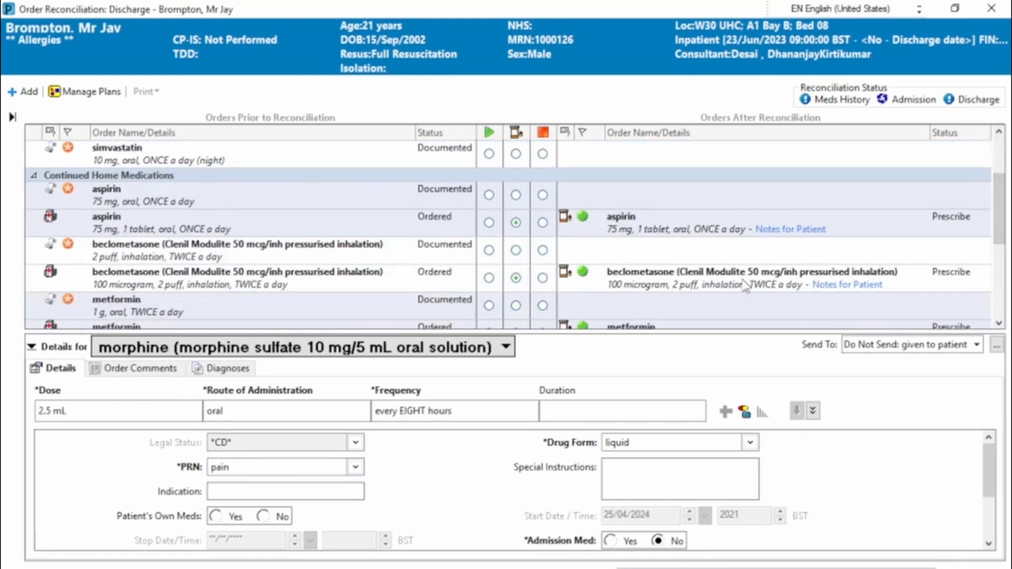
left_click(999, 323)
left_click(998, 322)
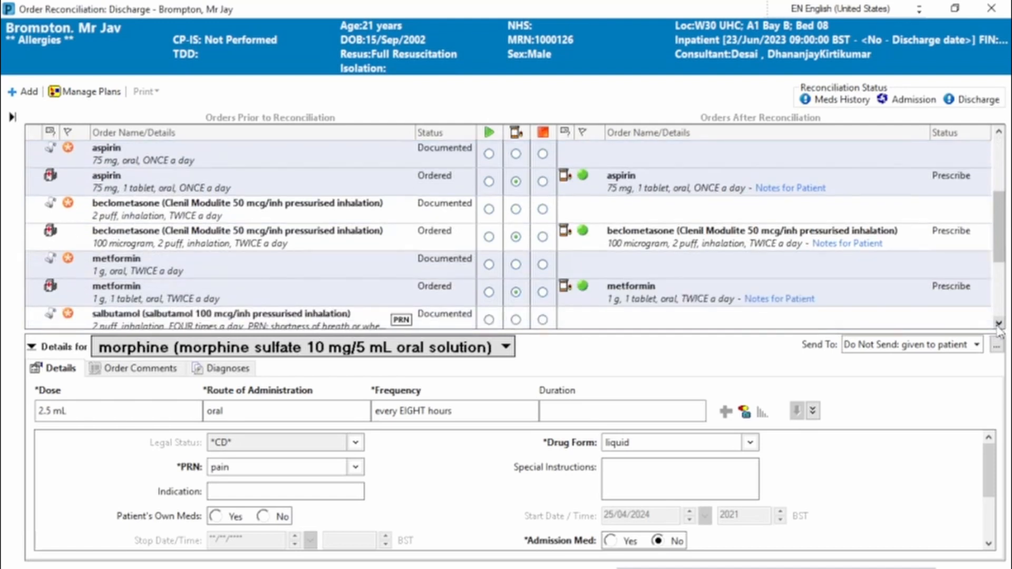
left_click(999, 323)
left_click(999, 323)
left_click(999, 322)
left_click(998, 322)
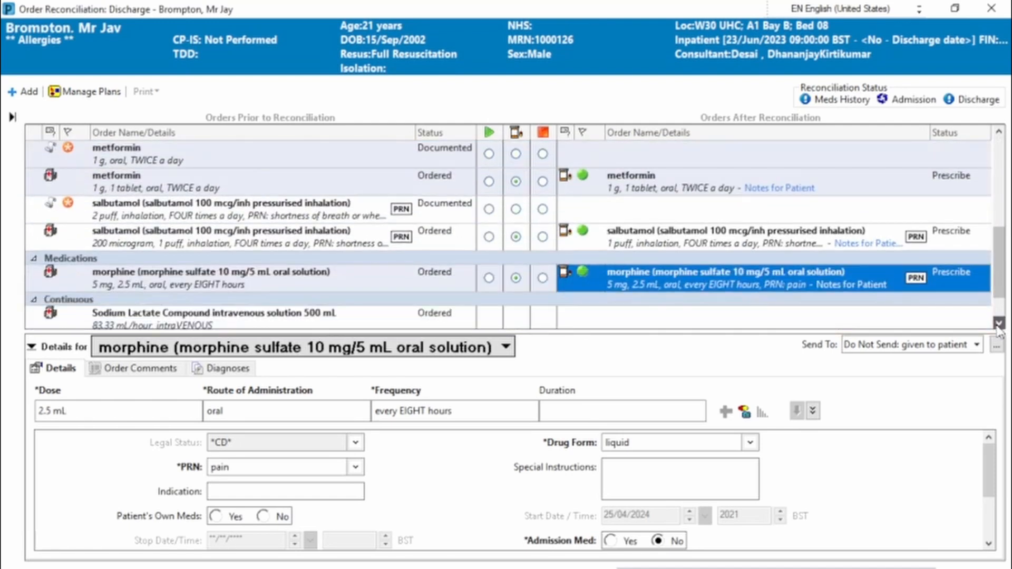
left_click(998, 322)
left_click(999, 323)
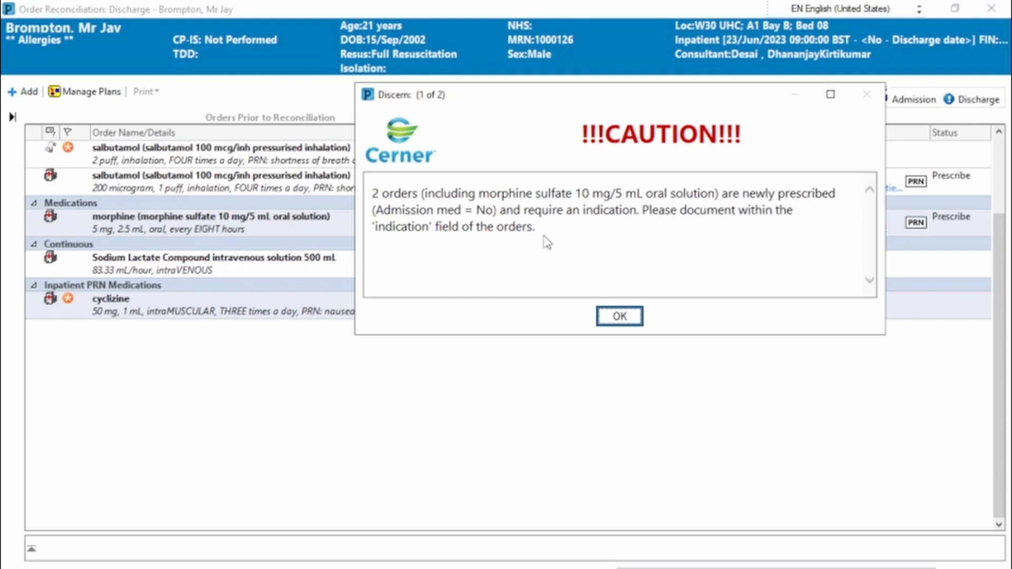
Acknowledge the missing-indication caution and enter "constipation" as the indication on the senna prescription
left_click(620, 317)
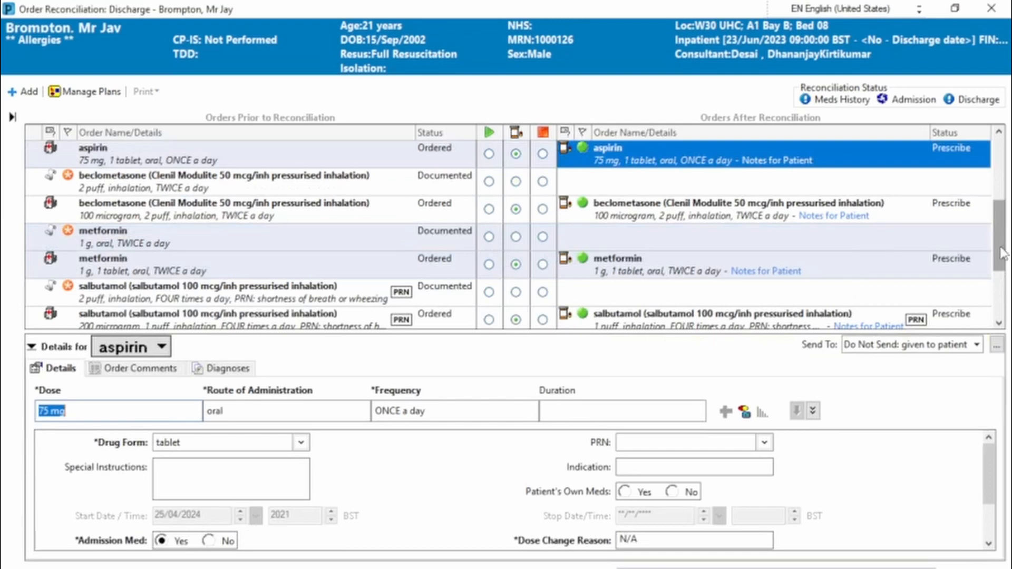
left_click_drag(1002, 253, 1004, 182)
left_click(774, 216)
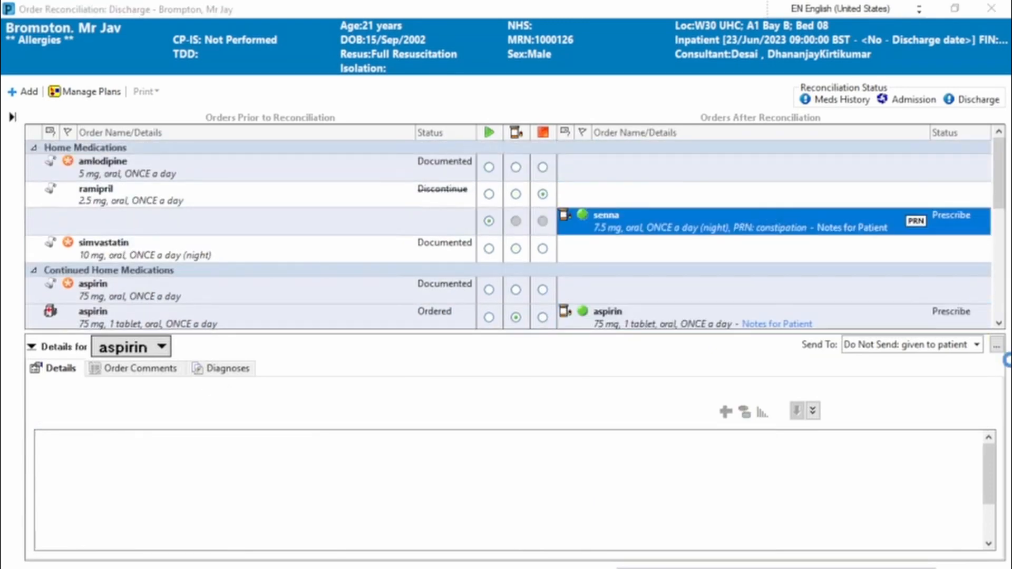
left_click(687, 467)
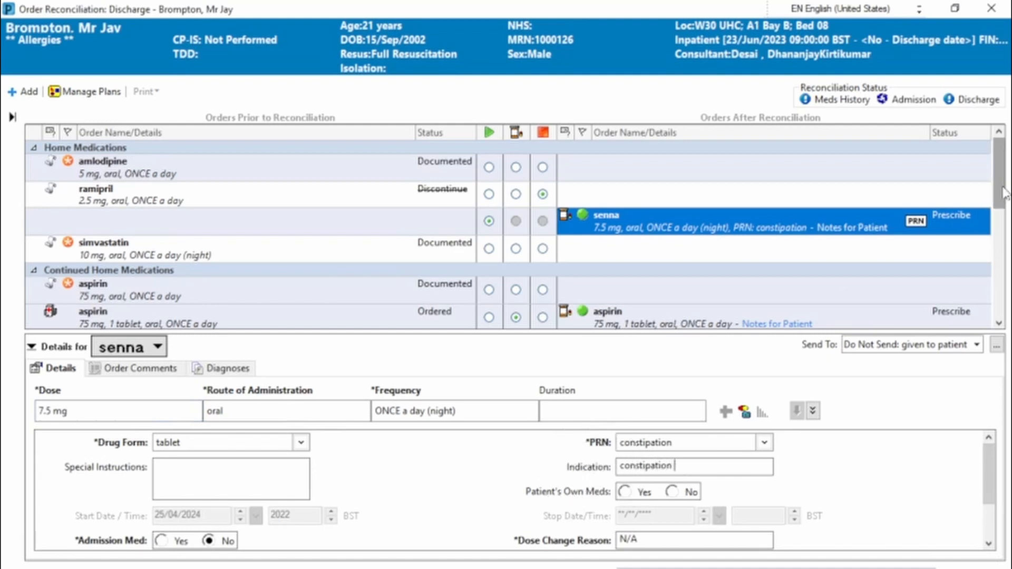
Fill in the indication on the morphine oral solution prescription
left_click_drag(1003, 193, 1003, 265)
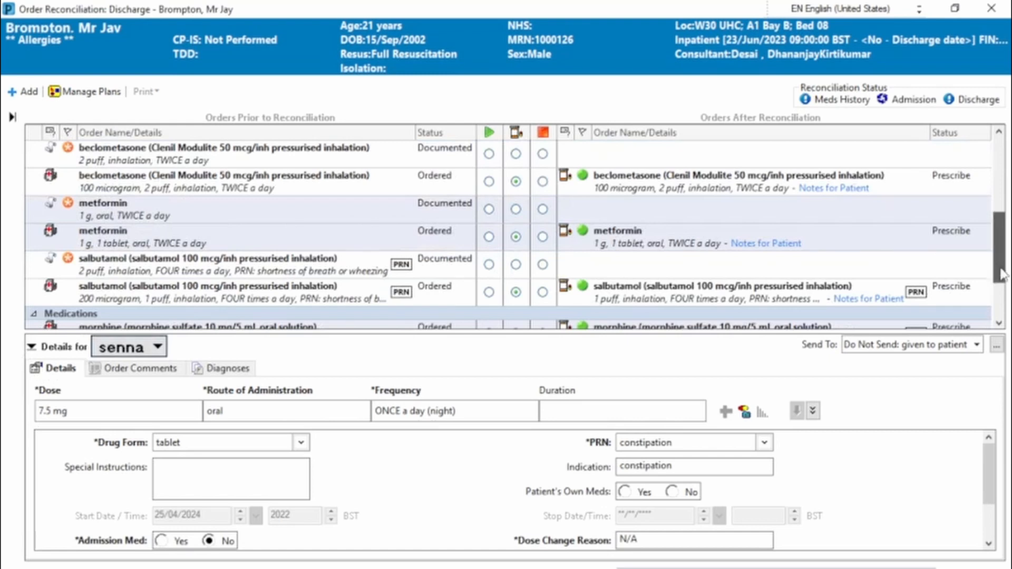
left_click_drag(1003, 264, 1006, 296)
left_click(694, 223)
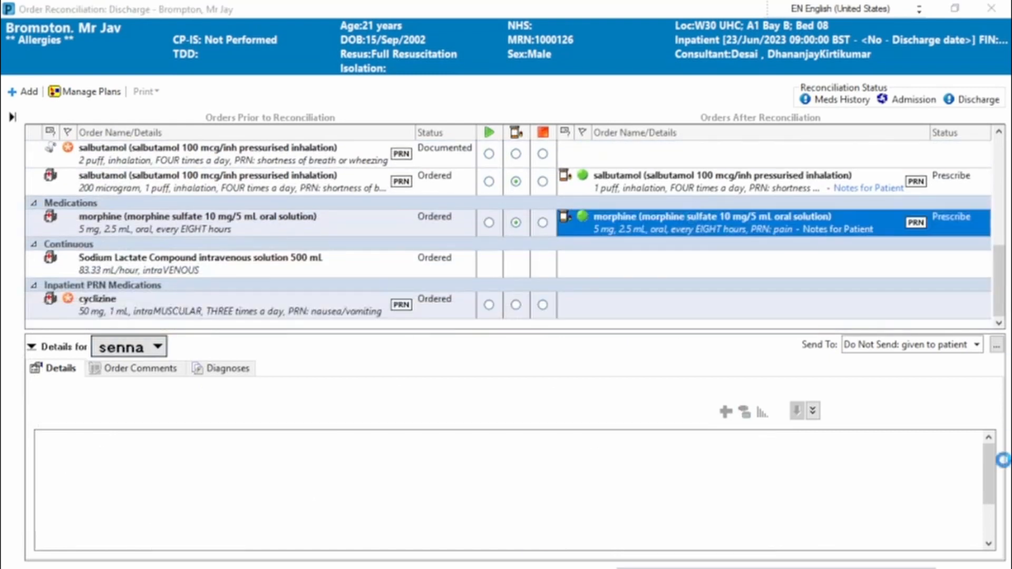
left_click(989, 543)
left_click(313, 448)
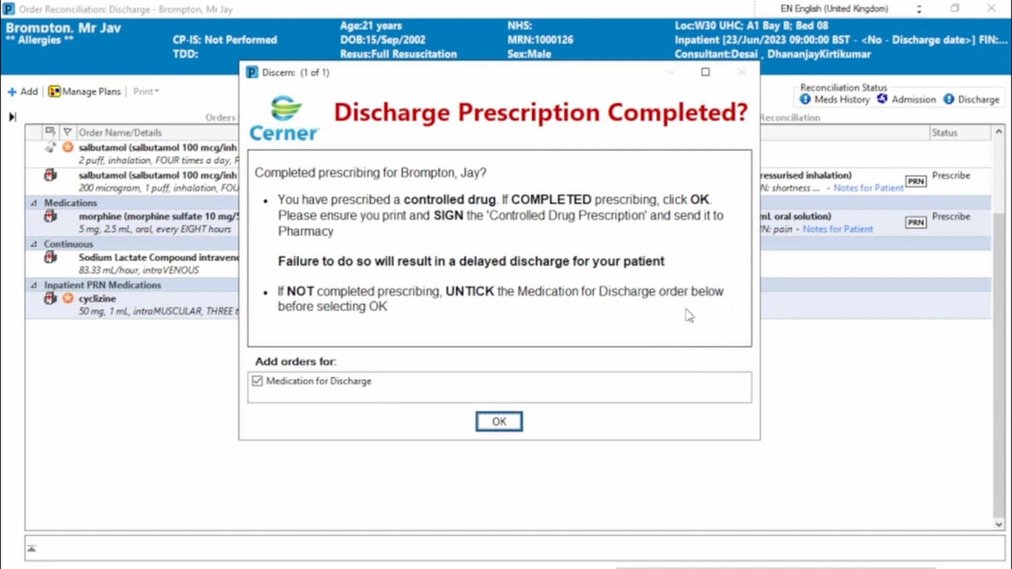
Confirm that discharge prescribing is completed, keeping the Medication for Discharge order included
left_click(257, 381)
left_click(258, 381)
left_click(499, 422)
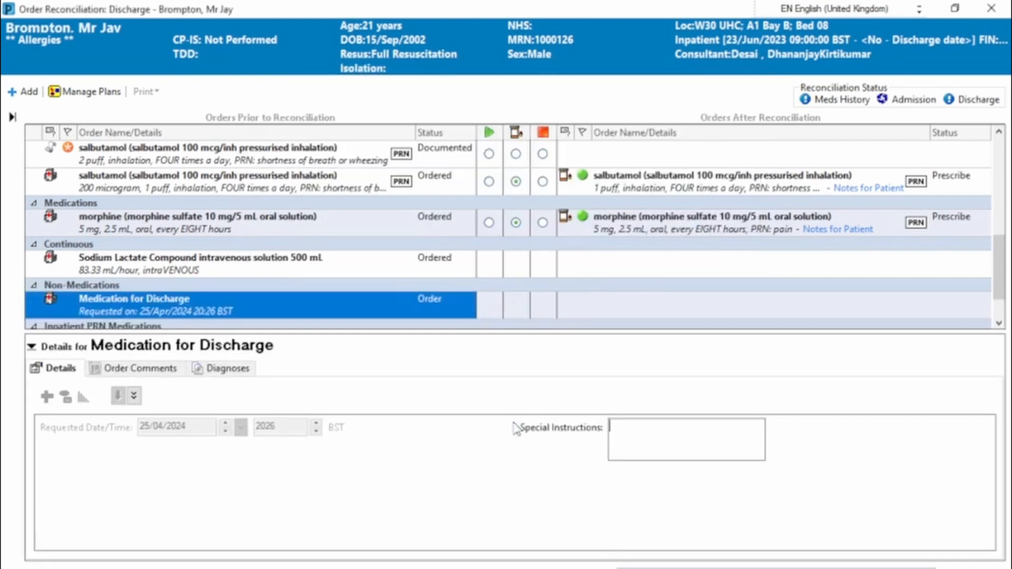
Add the special instructions "transport booked for tomorrow morning" to the Medication for Discharge order and submit the reconciliation
left_click(681, 435)
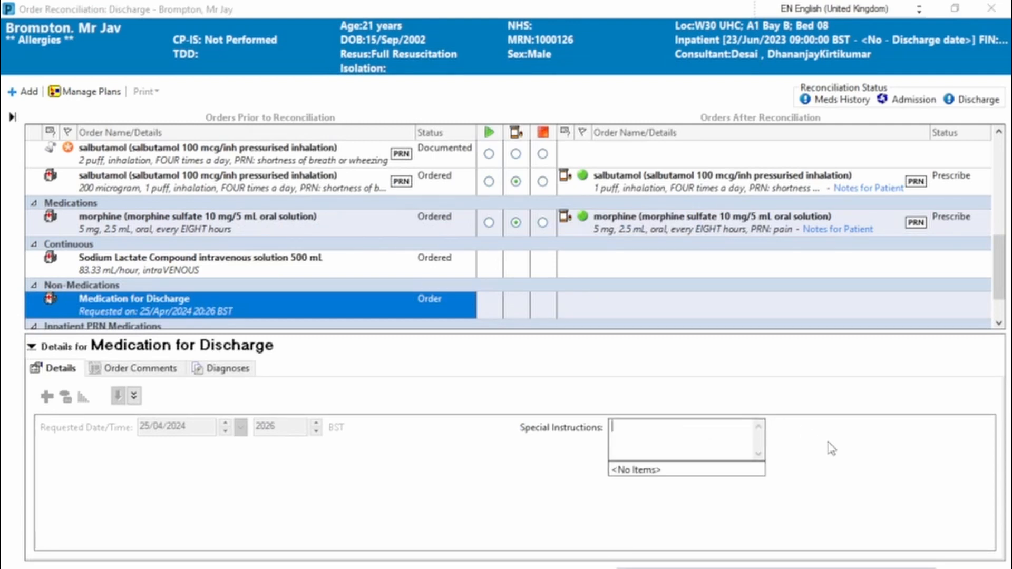
type("transport book ed for tomorrow ")
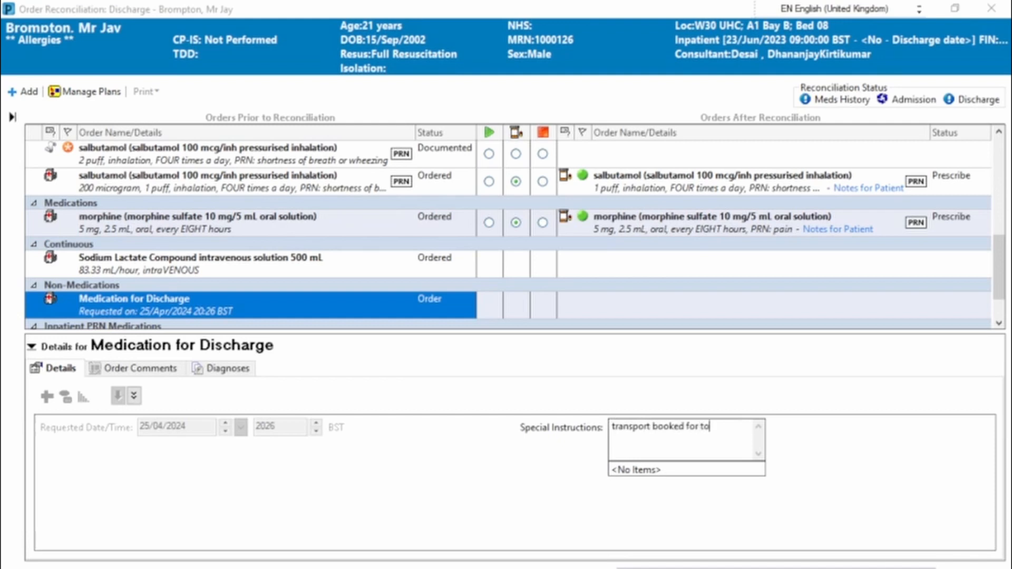
type("morning")
left_click(822, 568)
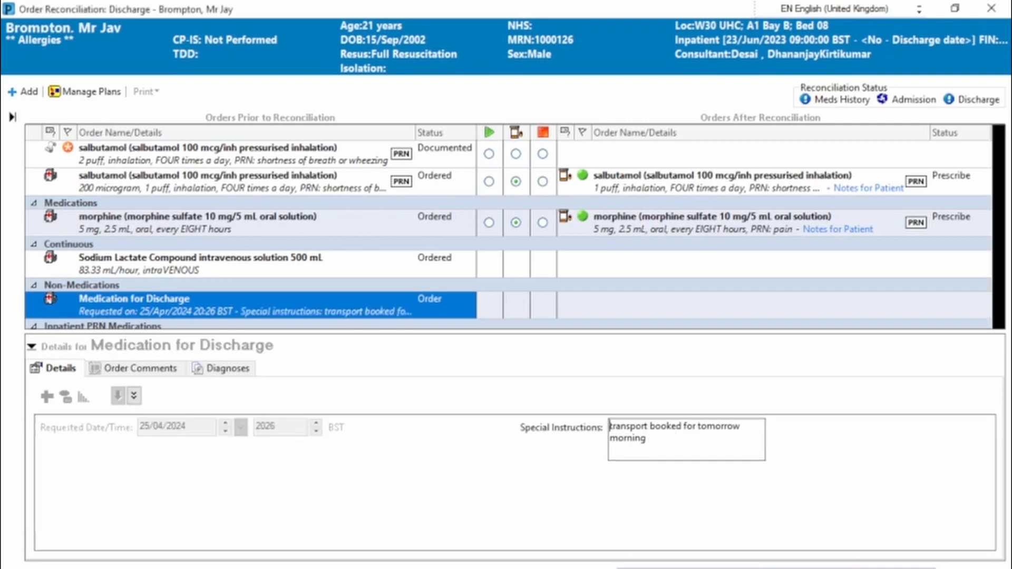